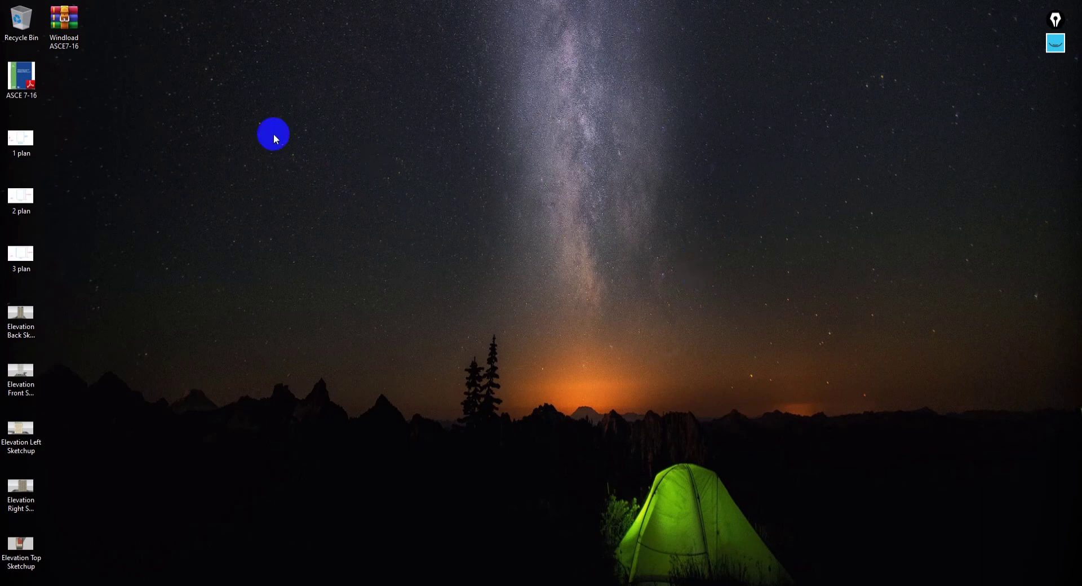
Extract Windload ASCE7-16.rar to a Windload ASCE7-16 folder, entering the archive password
right_click(71, 40)
mouse_move(135, 73)
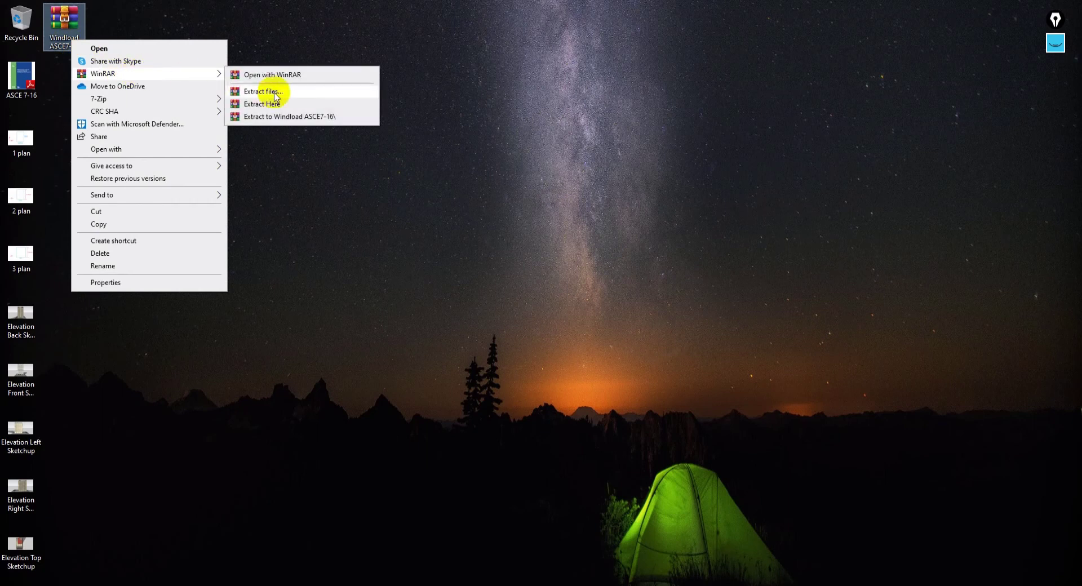
left_click(292, 118)
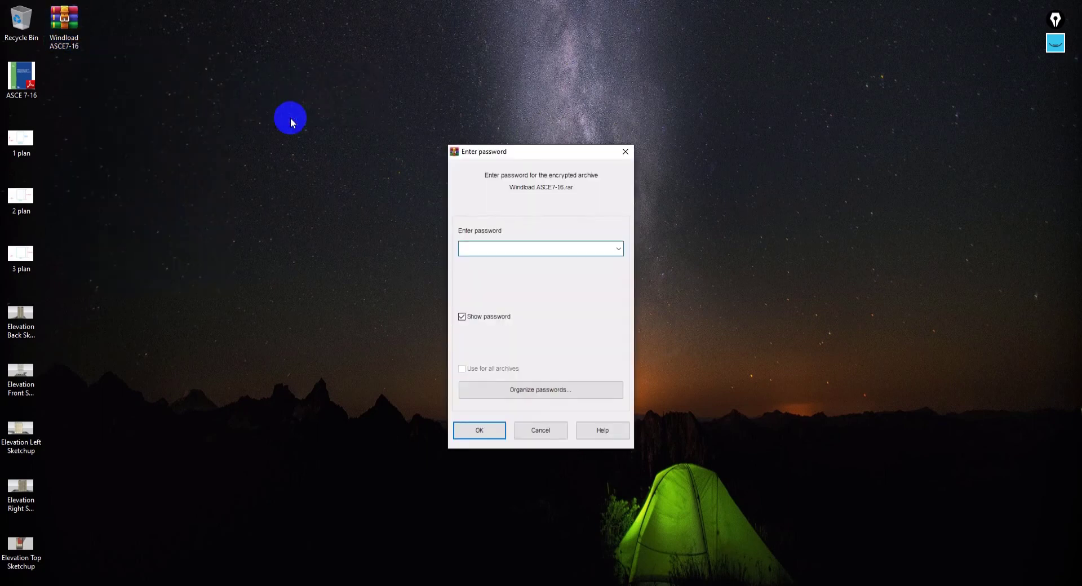
key("Return")
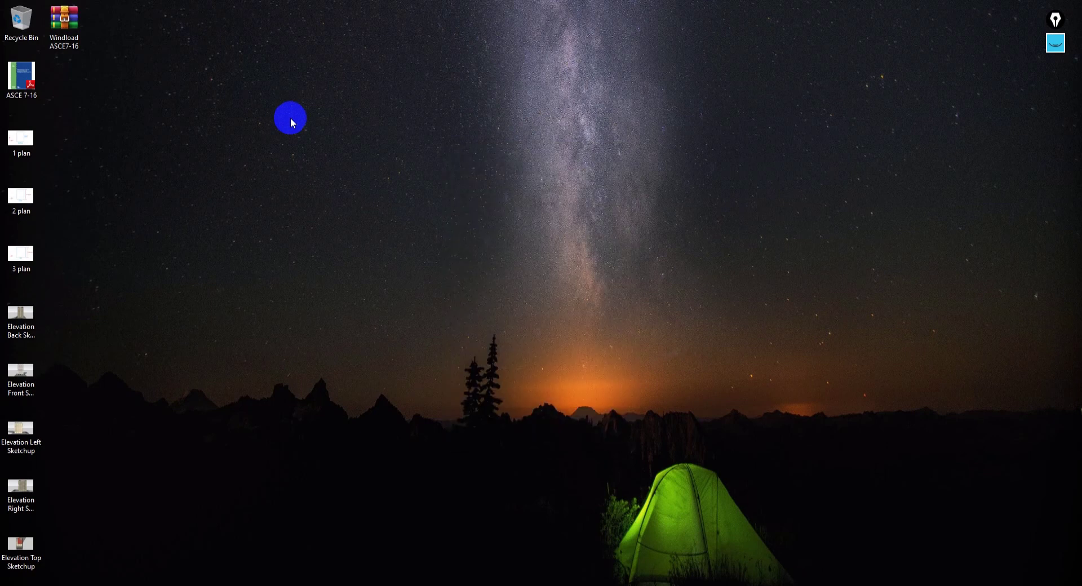
Open the Windload ASCE7-16 workbook from the extracted folder and minimize Explorer
left_click(75, 91)
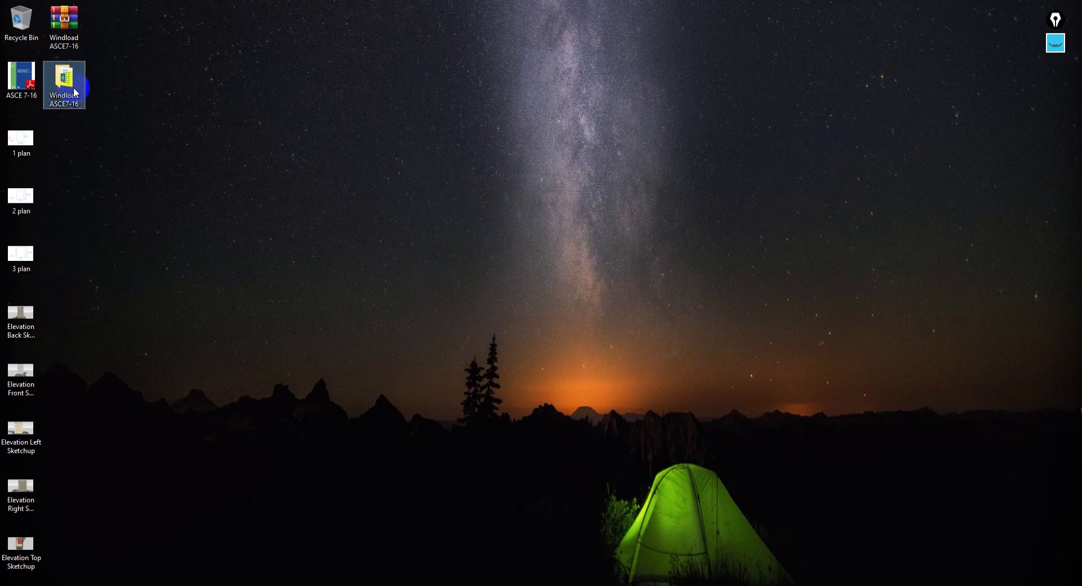
double_click(75, 92)
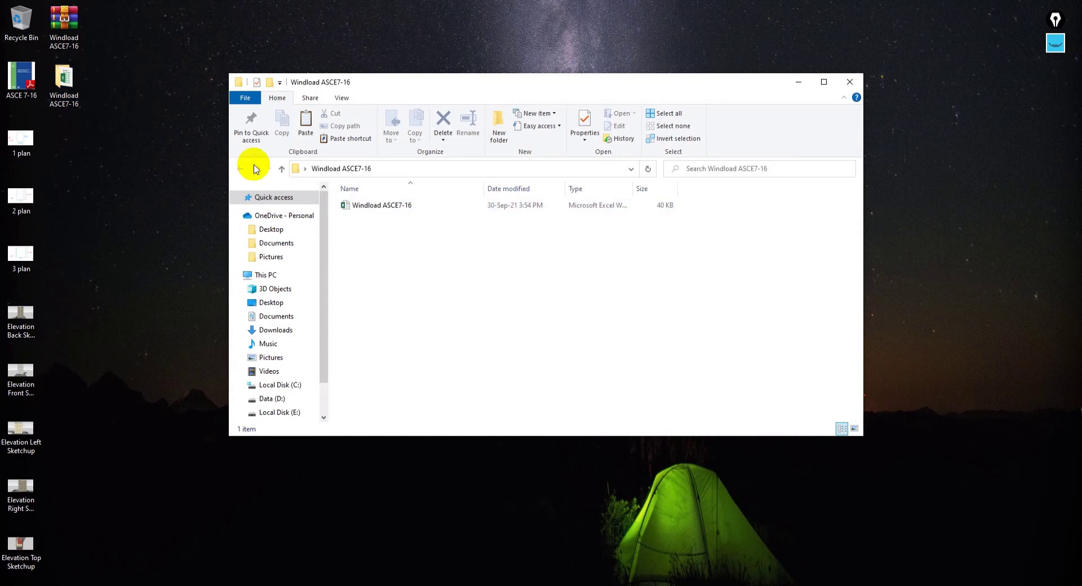
left_click(367, 205)
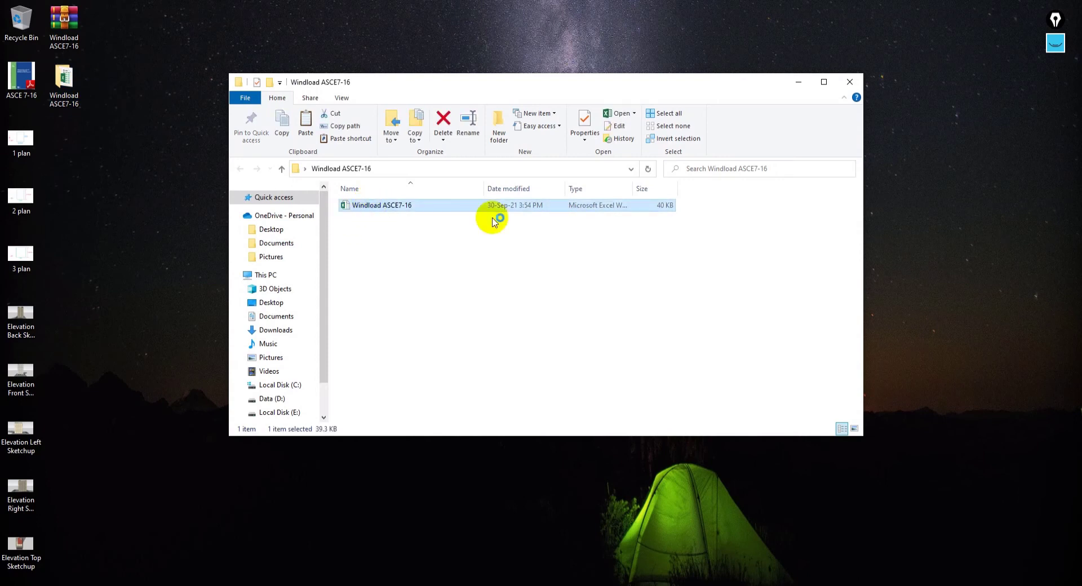
left_click(802, 86)
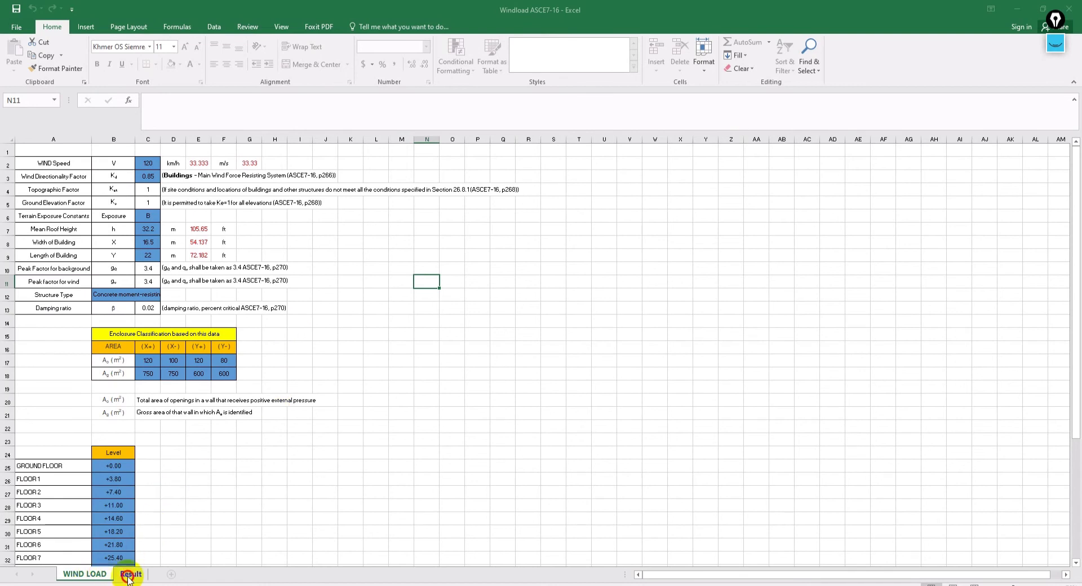
left_click(130, 574)
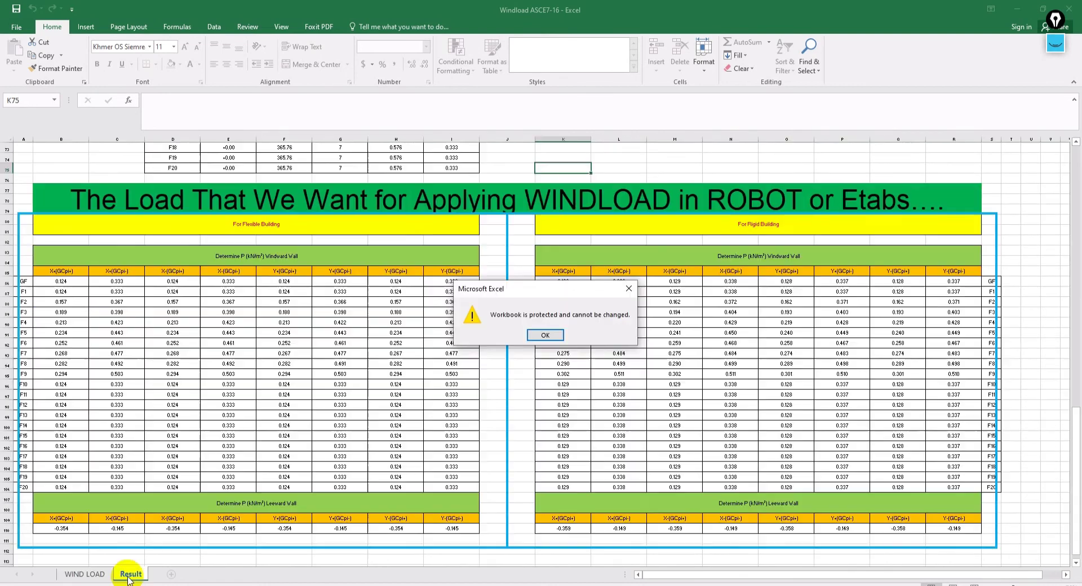
left_click(545, 335)
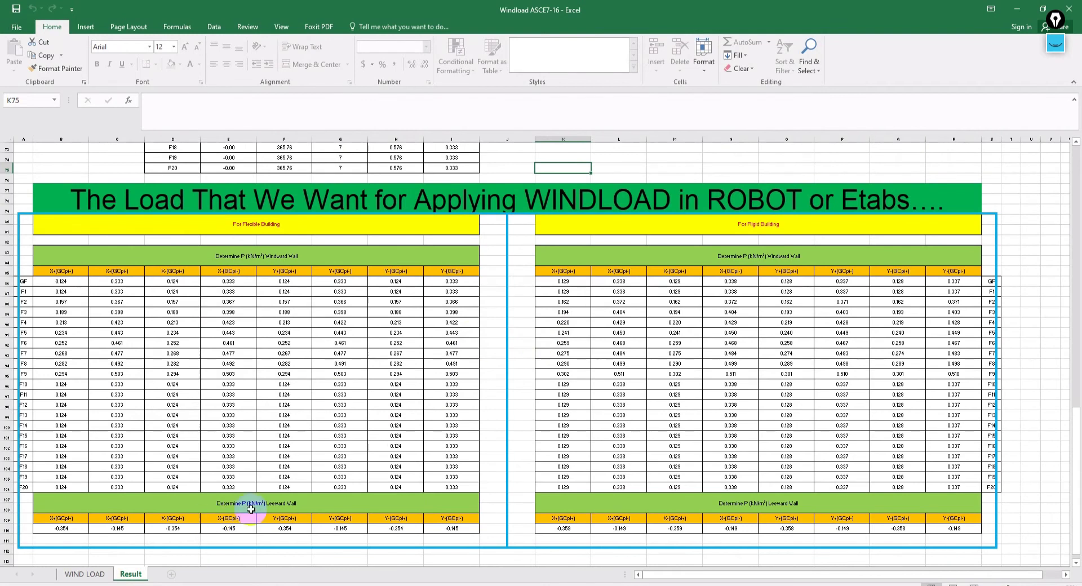
left_click(106, 573)
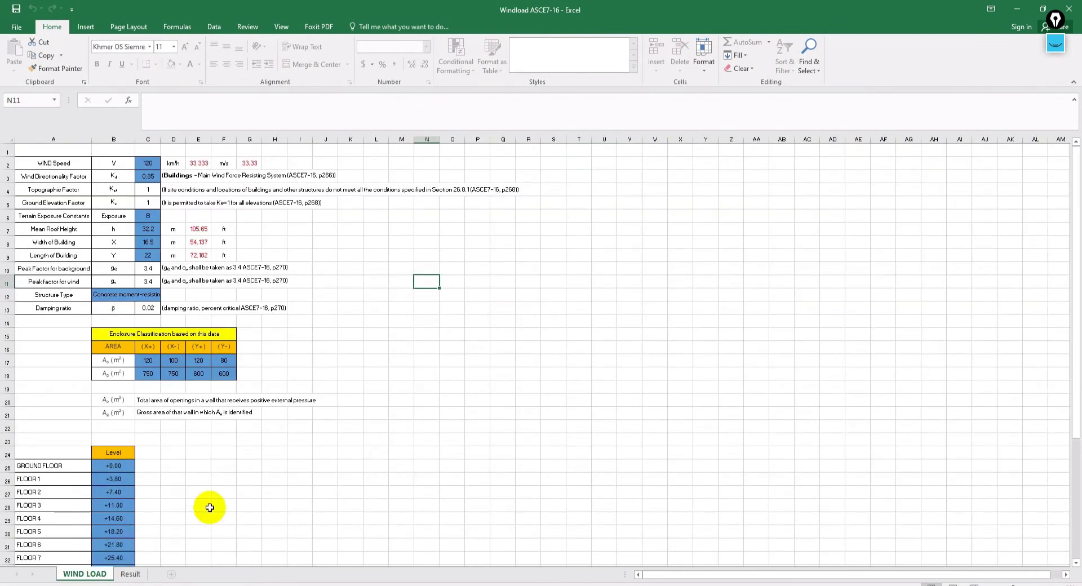
scroll(231, 456, "down", 6)
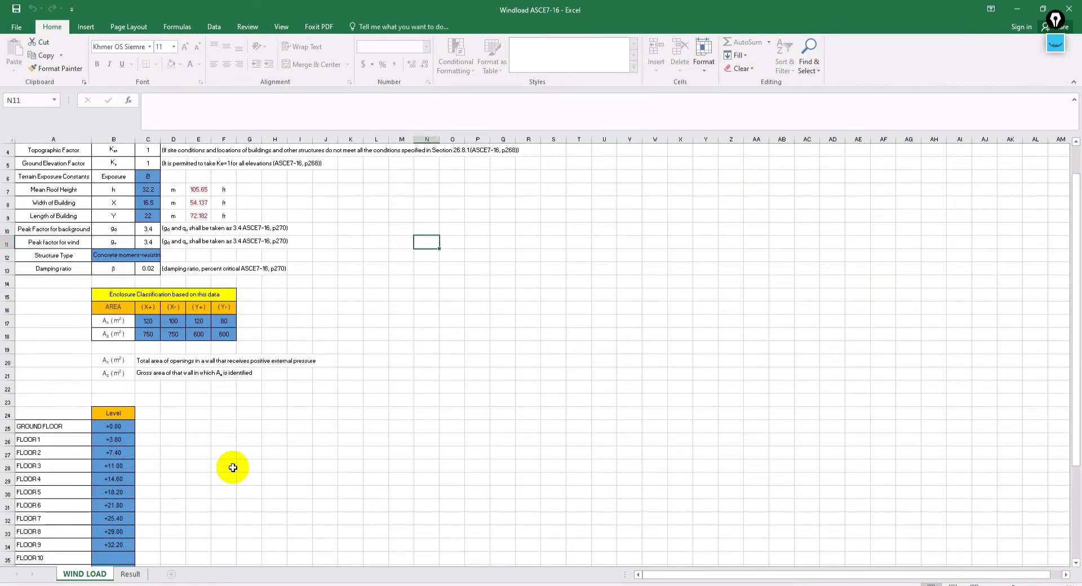
scroll(211, 436, "up", 4)
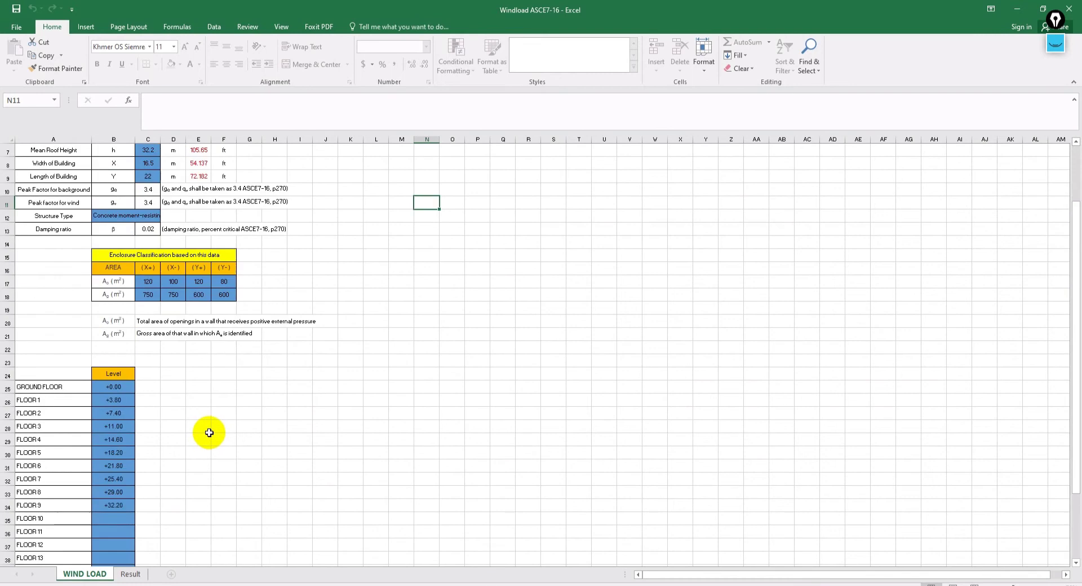
scroll(212, 435, "up", 2)
Review the wind speed in C2 and the 0.85 directionality factor in C3 with its note
left_click(149, 169)
left_click(147, 176)
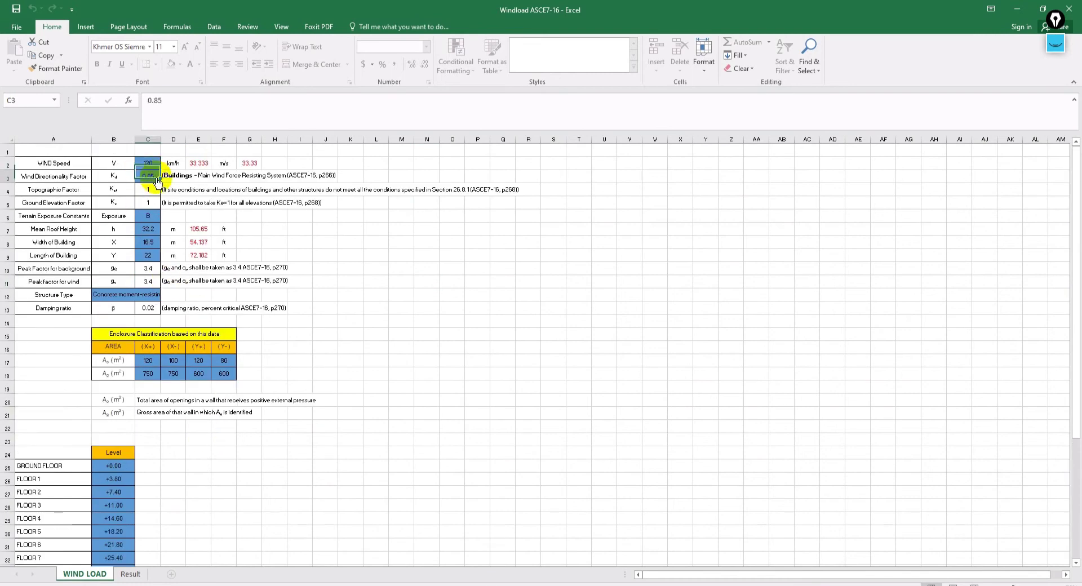
left_click(158, 216)
left_click(151, 165)
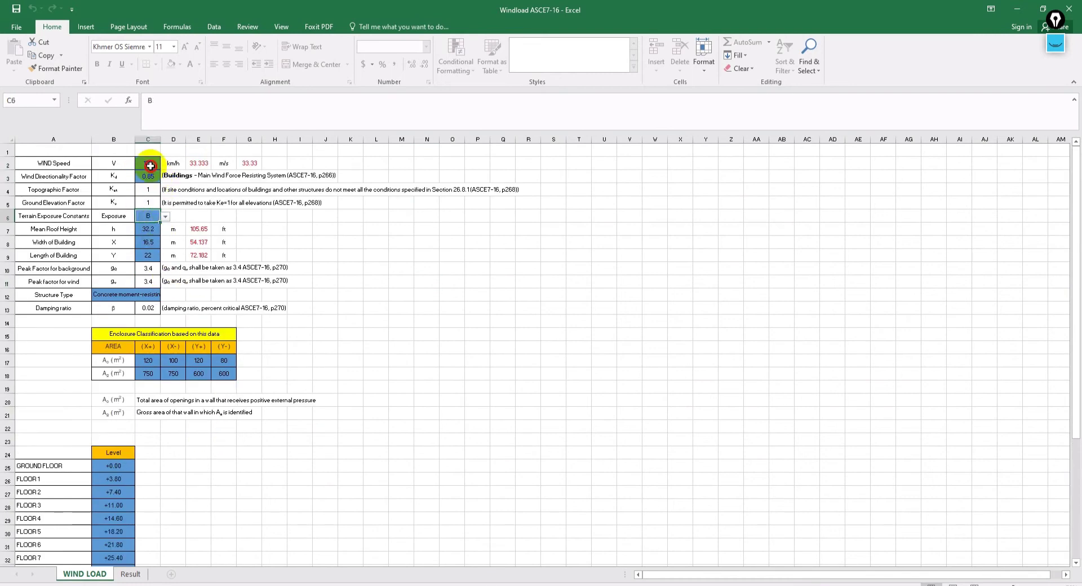
left_click(149, 179)
left_click(154, 167)
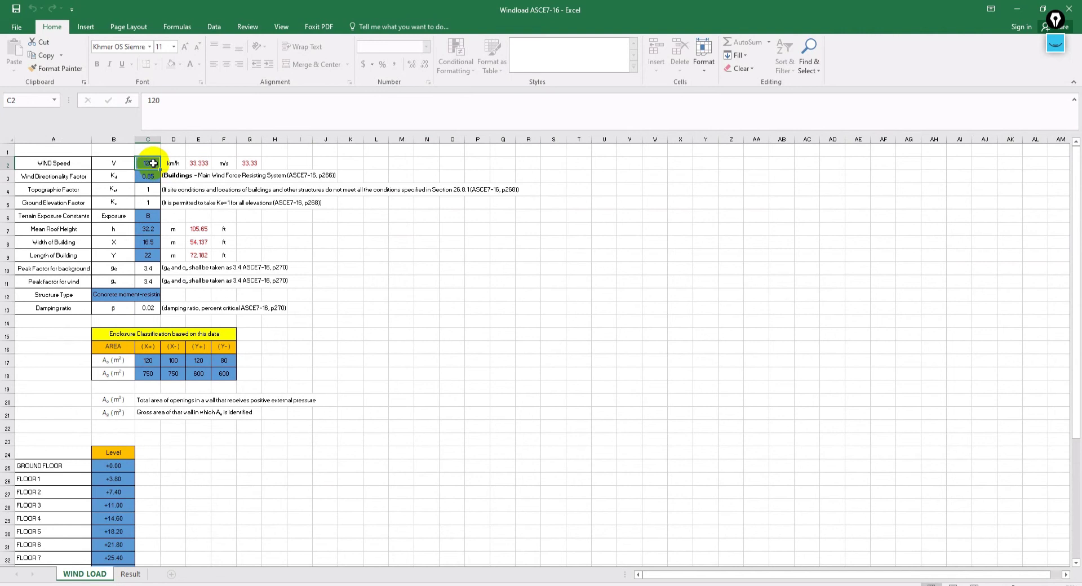
left_click(151, 178)
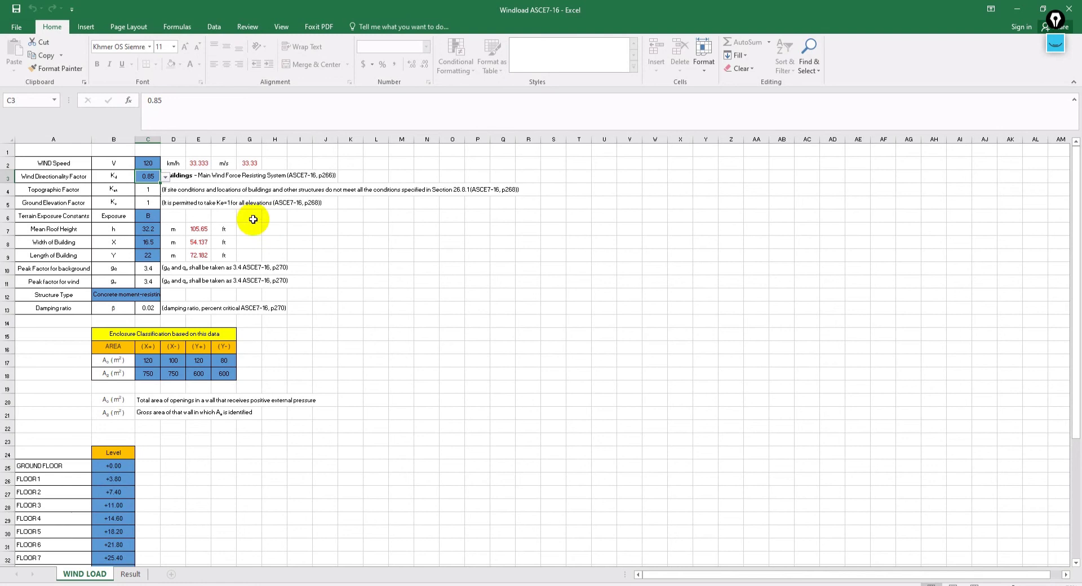
left_click(173, 177)
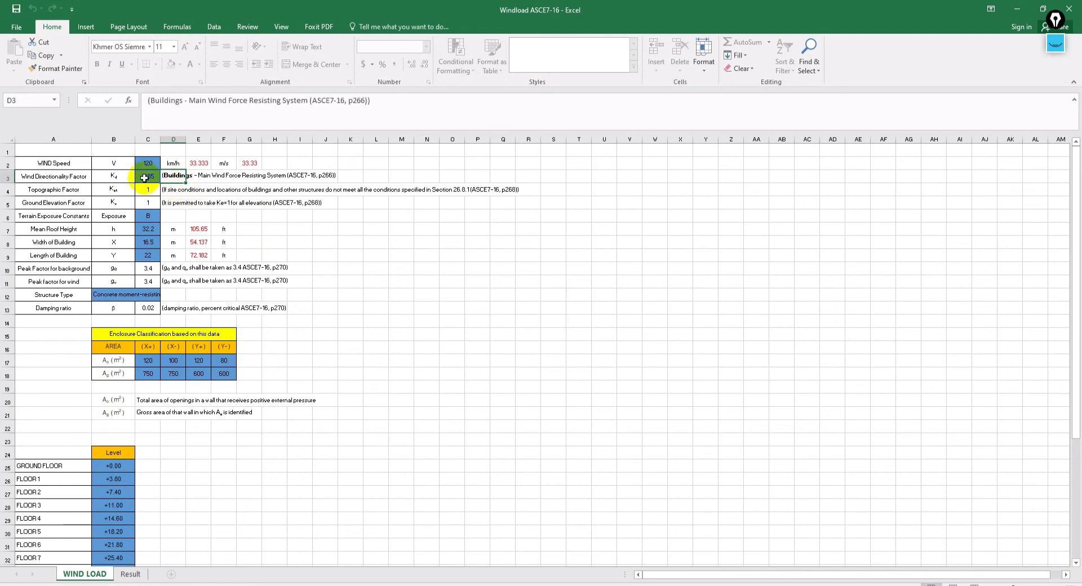
Keep Exposure category B, then check mean roof height 32.2, width 16.5 and building length
left_click(147, 217)
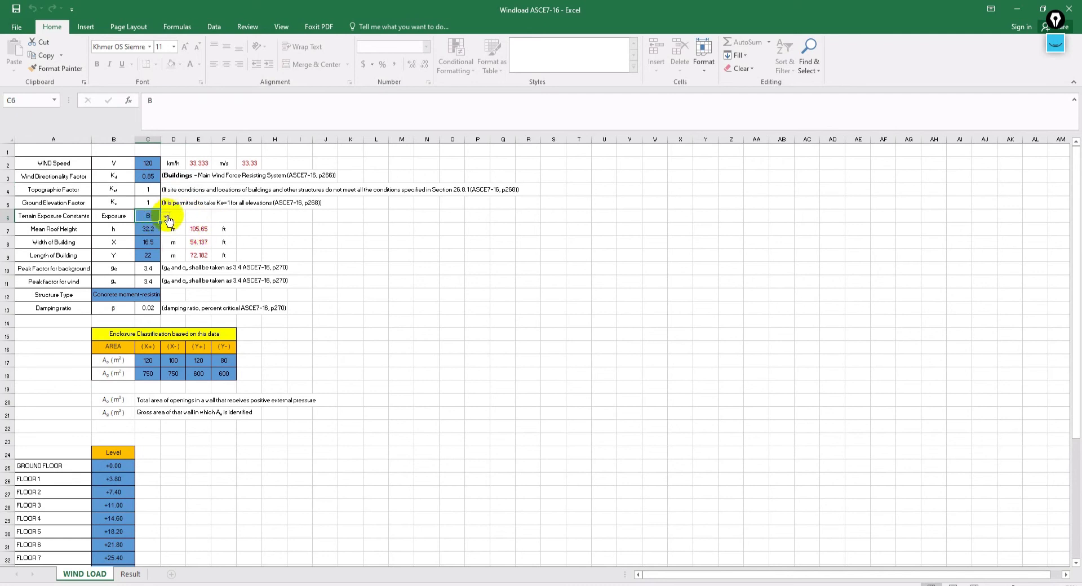
left_click(167, 217)
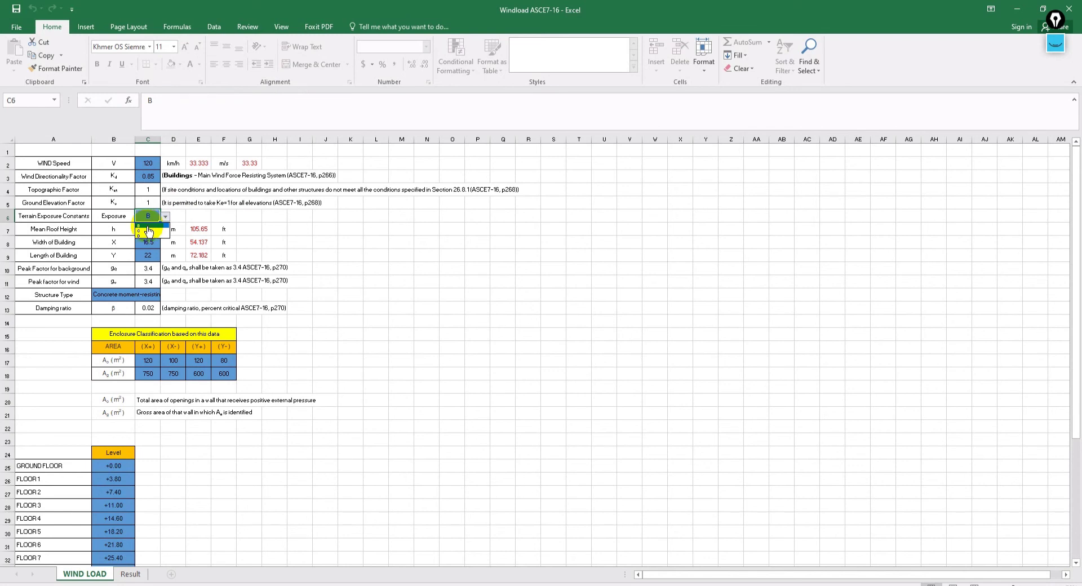
left_click(147, 225)
left_click(265, 254)
left_click(148, 229)
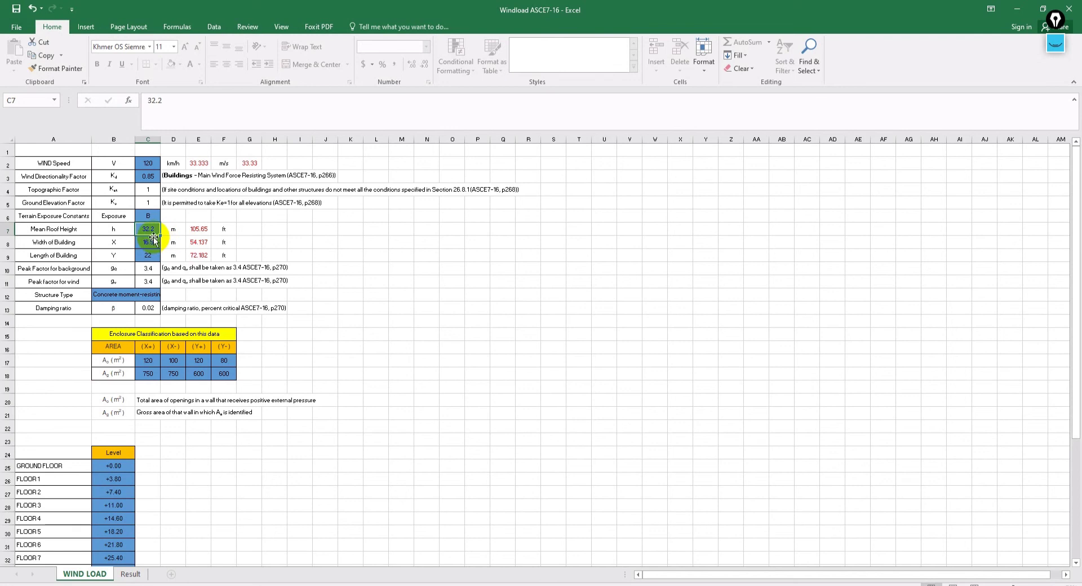
left_click(152, 246)
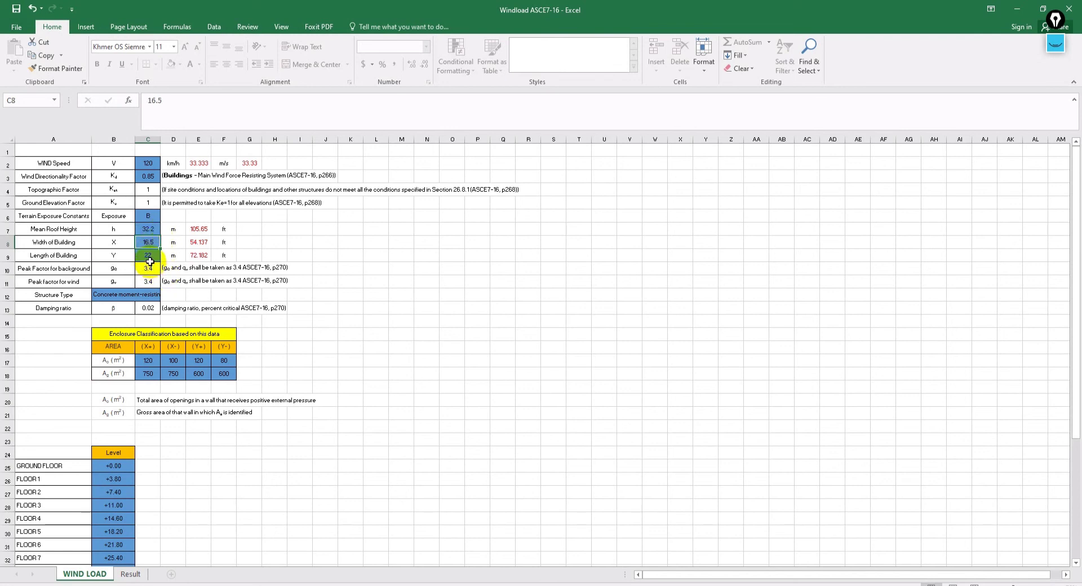
key("Down")
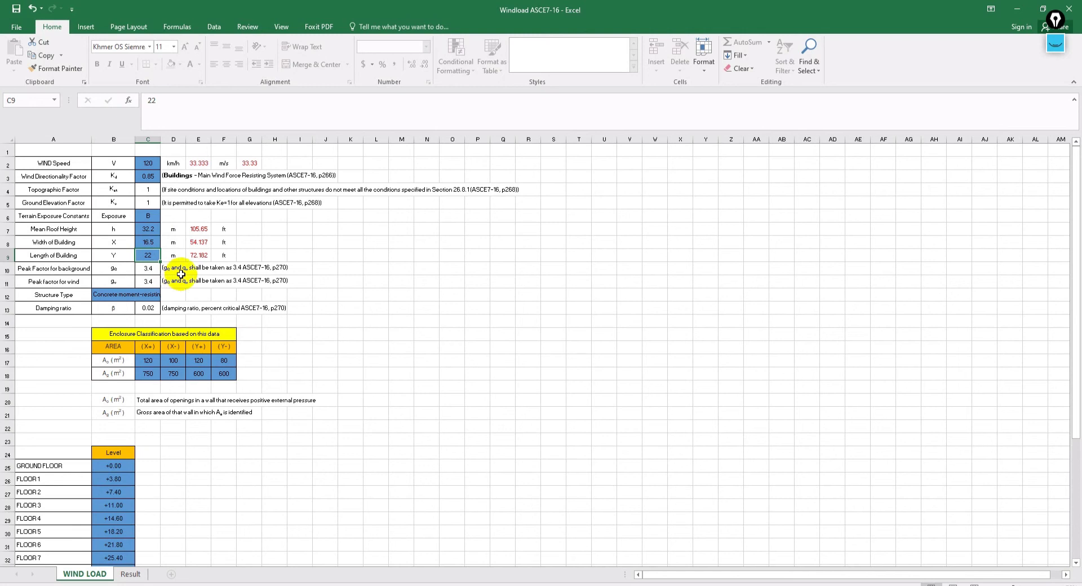
Set Structure Type in B12 to Concrete moment-resisting frames
left_click(155, 296)
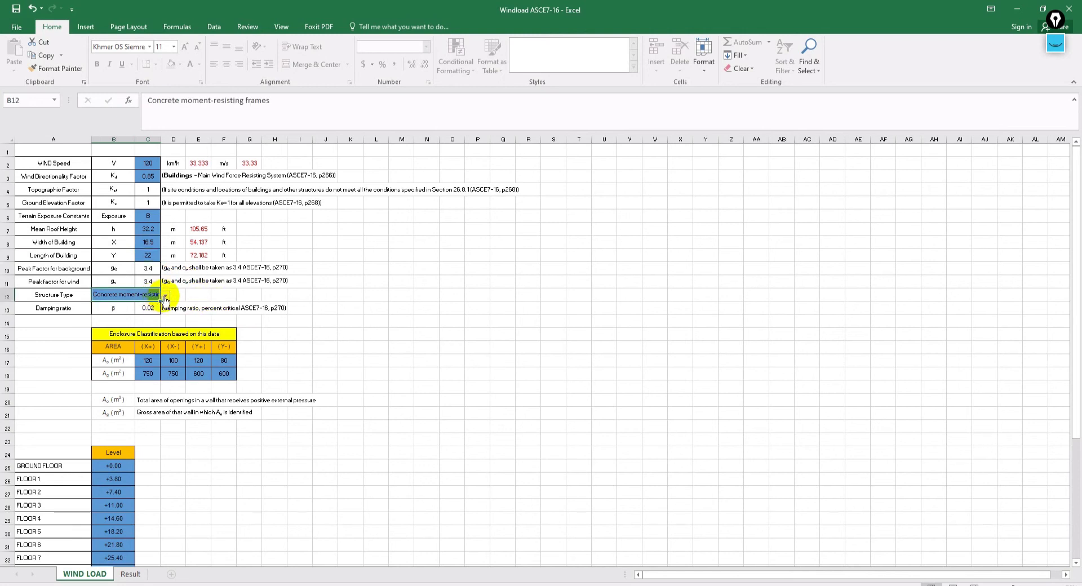
left_click(165, 296)
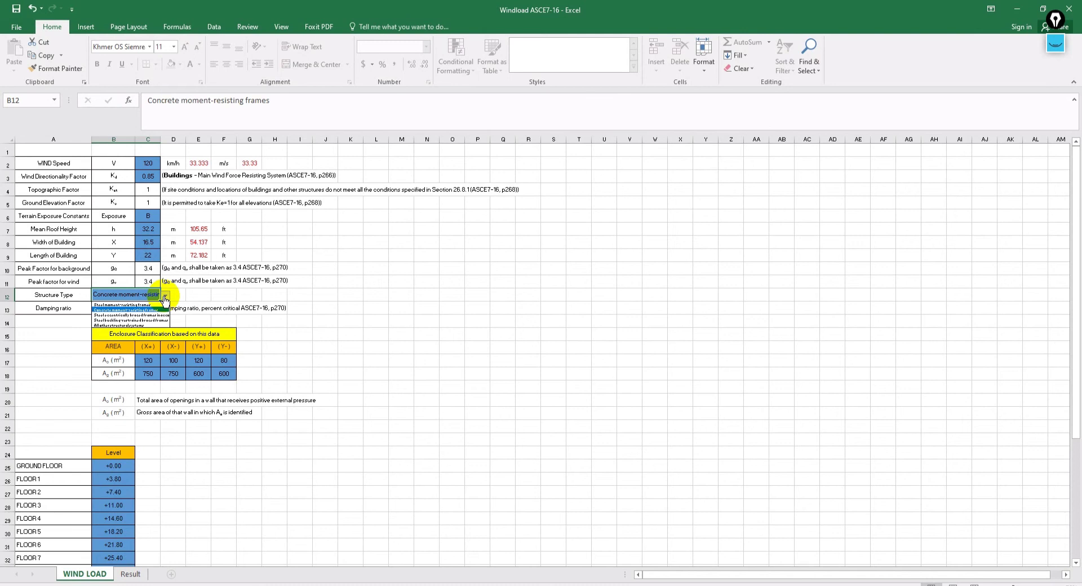
left_click(141, 305)
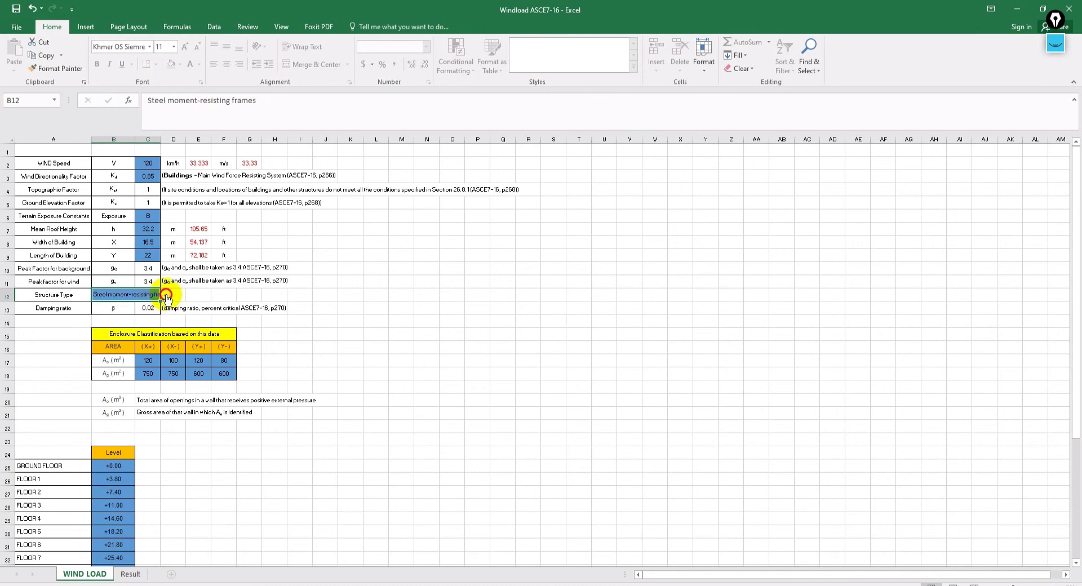
left_click(166, 296)
left_click(147, 309)
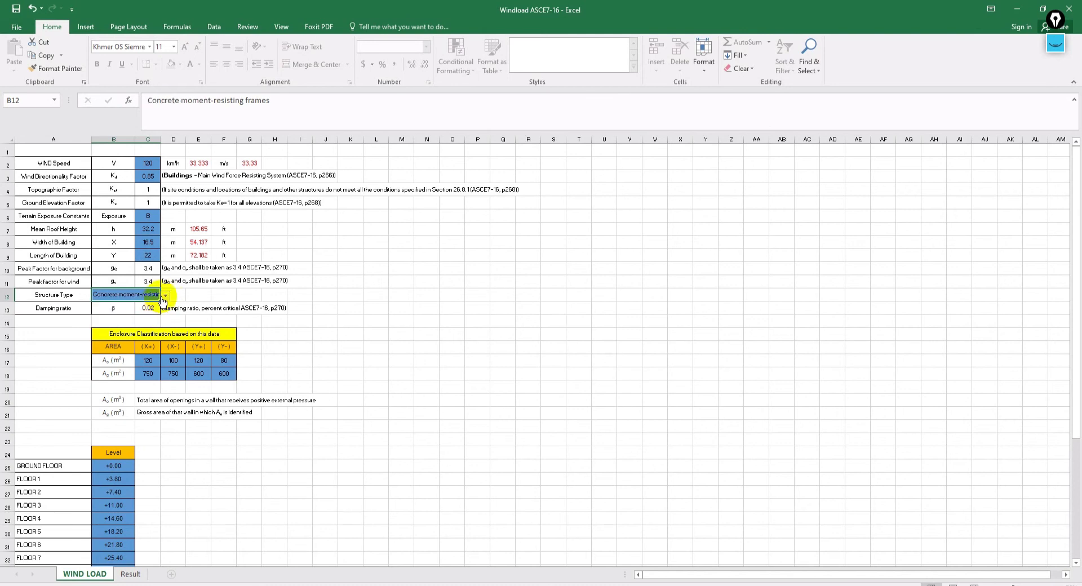
left_click(165, 295)
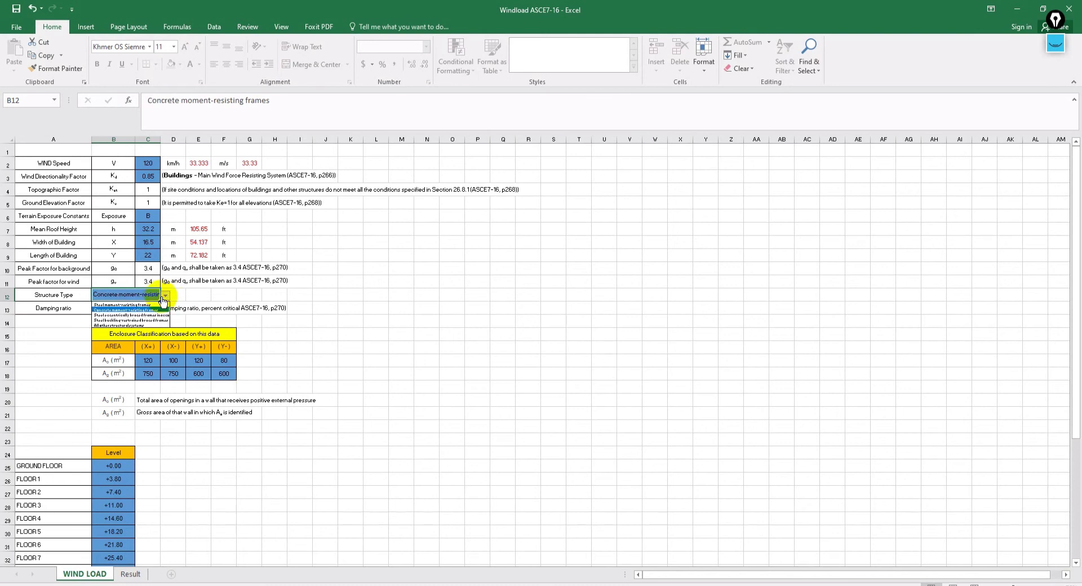
left_click(137, 312)
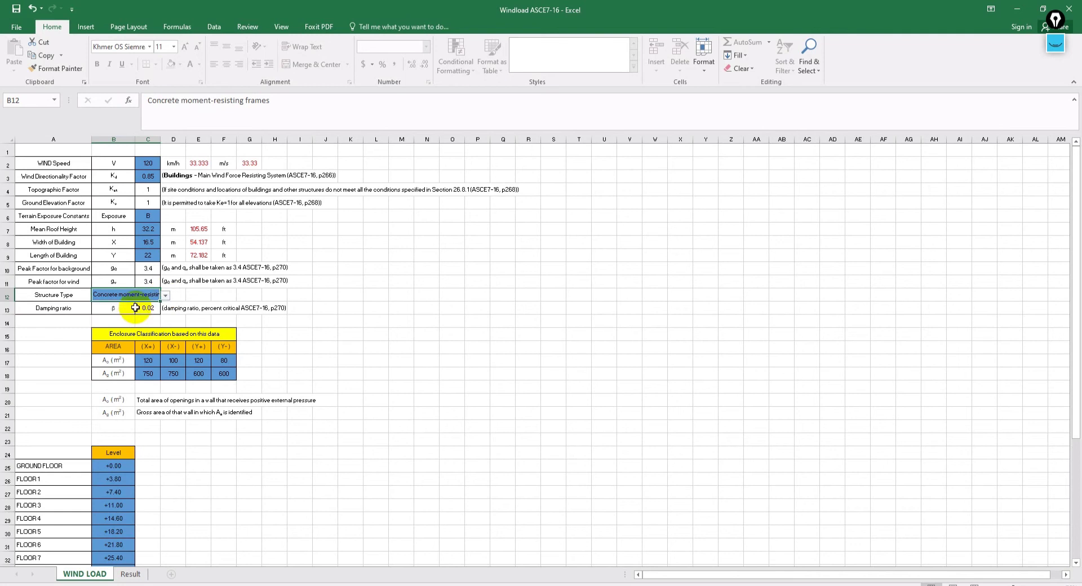
left_click(315, 334)
scroll(253, 348, "down", 1)
scroll(253, 348, "down", 1)
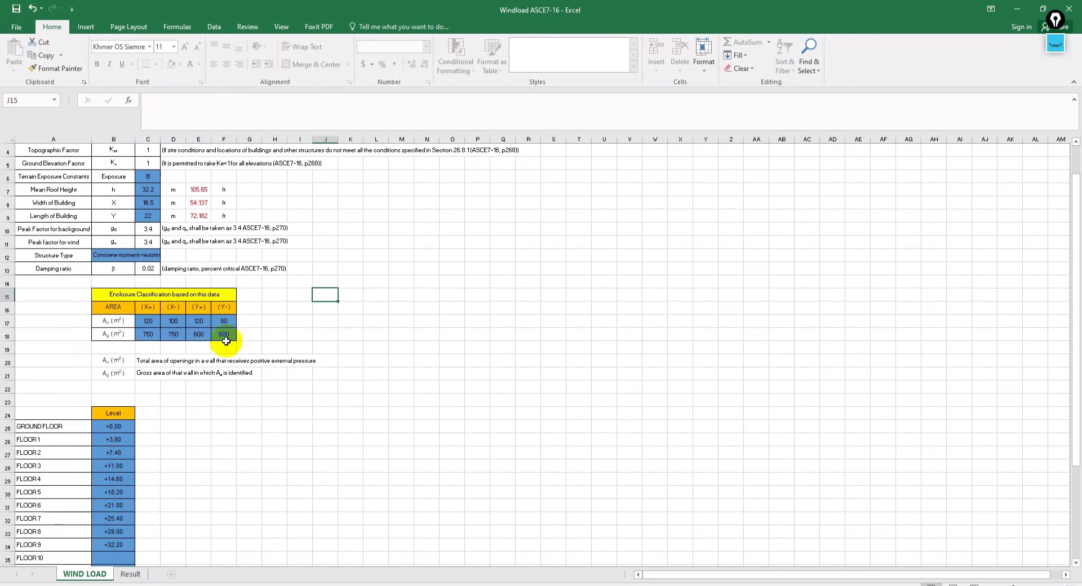
left_click(147, 321)
left_click(220, 335, "shift")
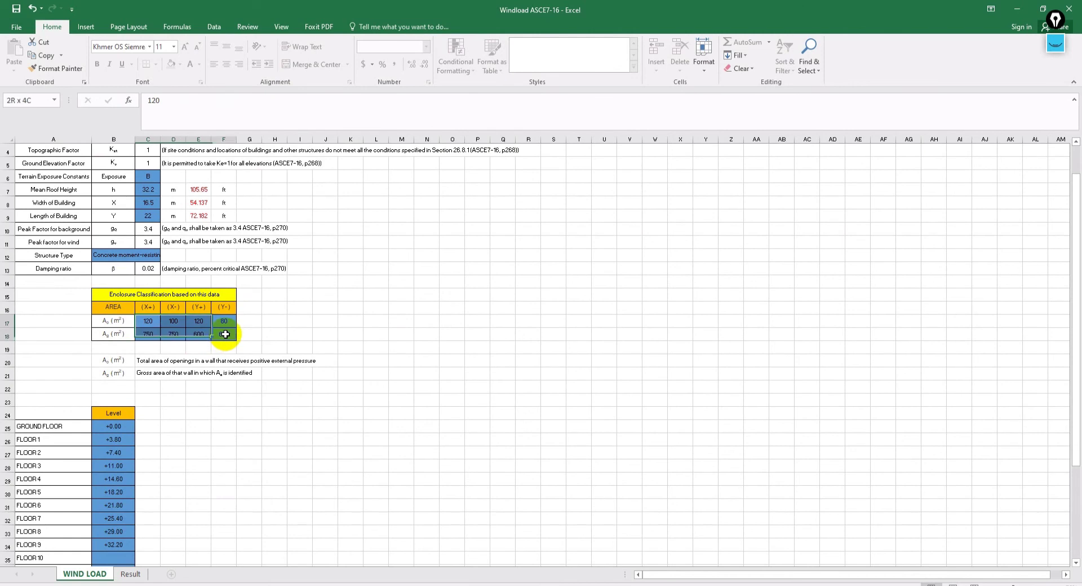
left_click(263, 344)
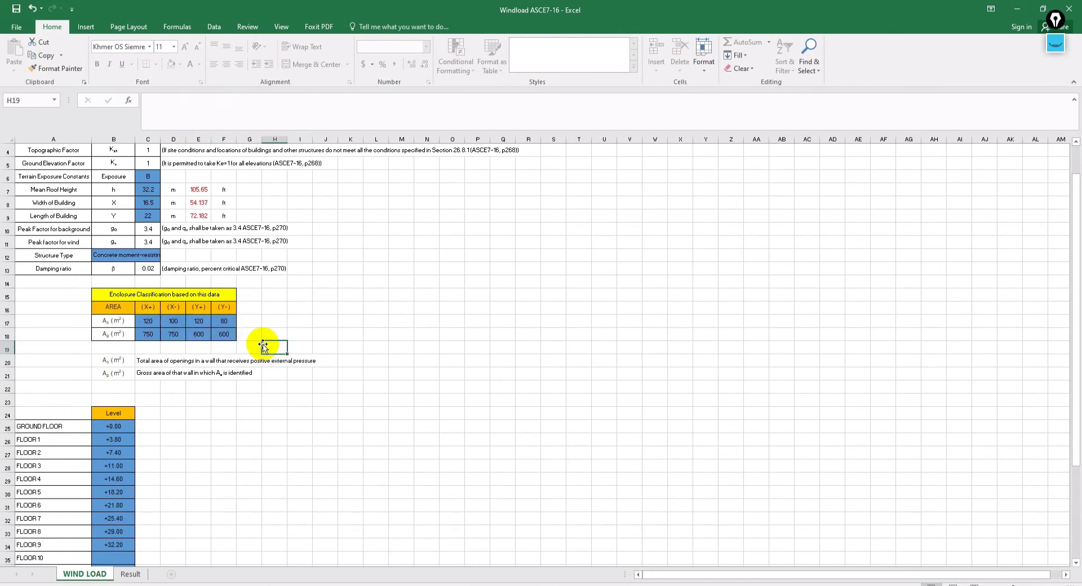
left_click(116, 325)
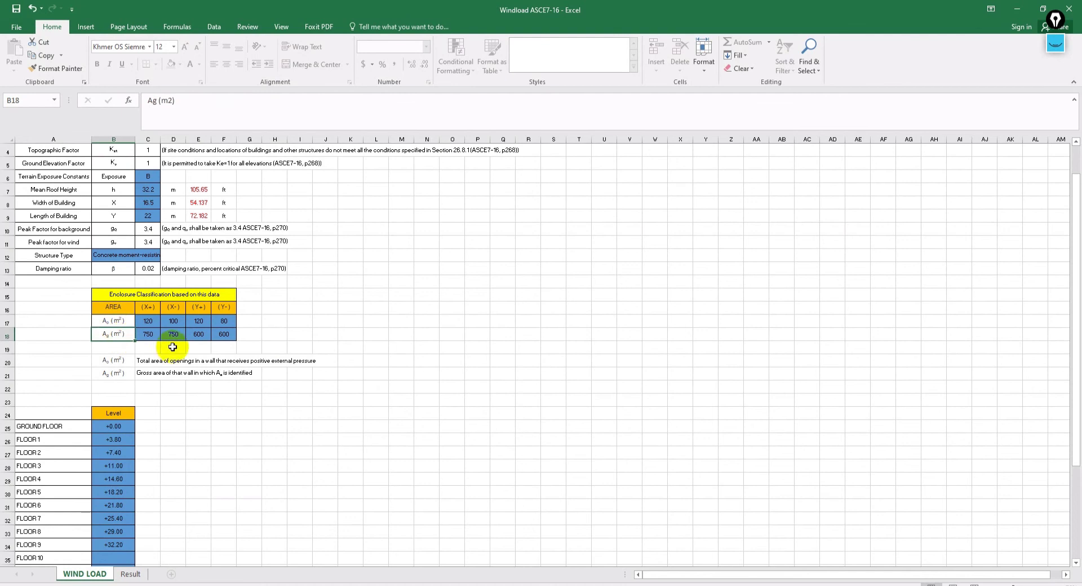
left_click(152, 335)
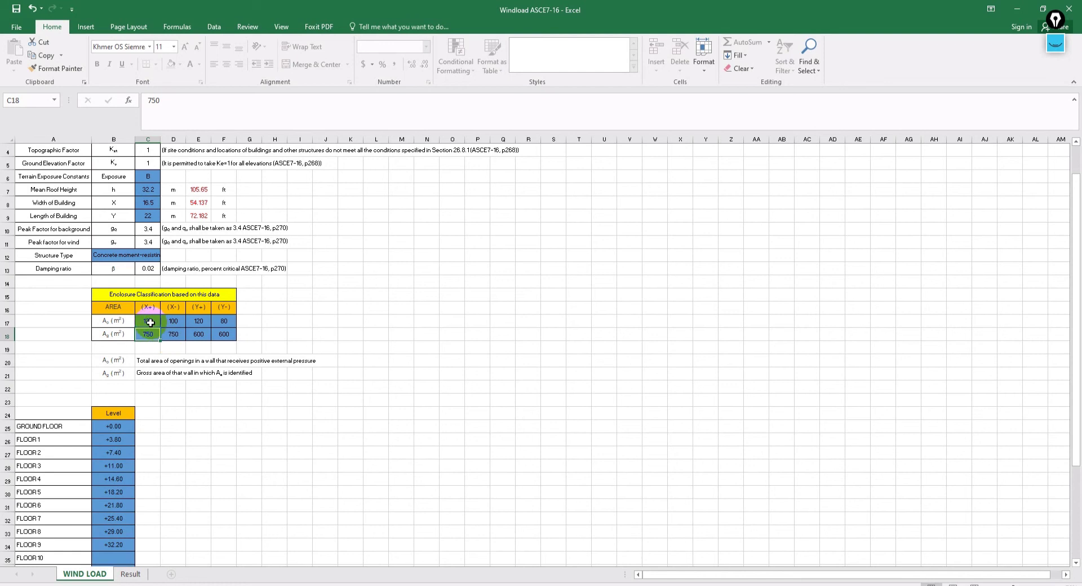
left_click(151, 322)
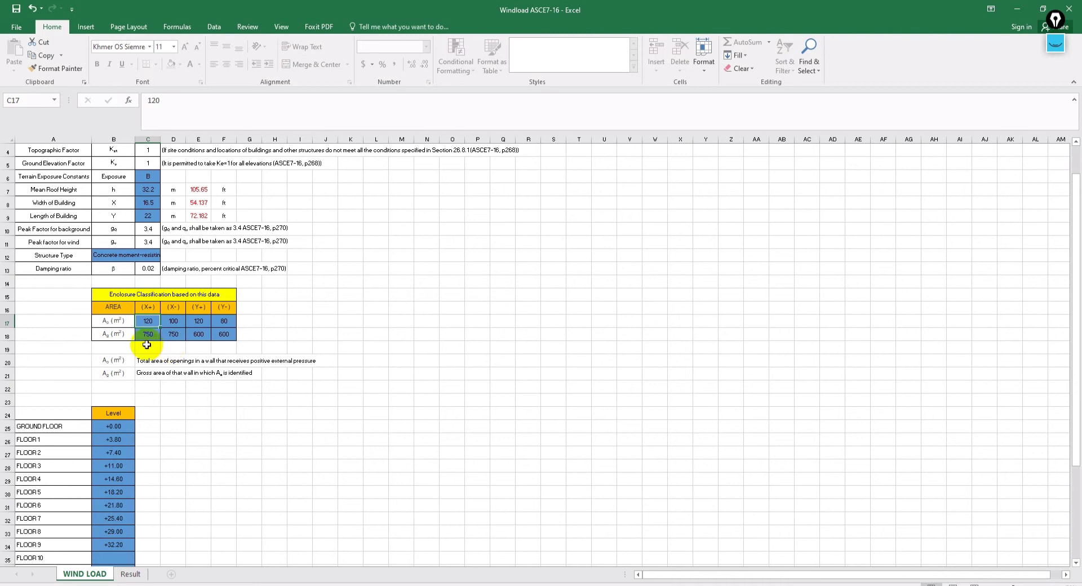
left_click(151, 335)
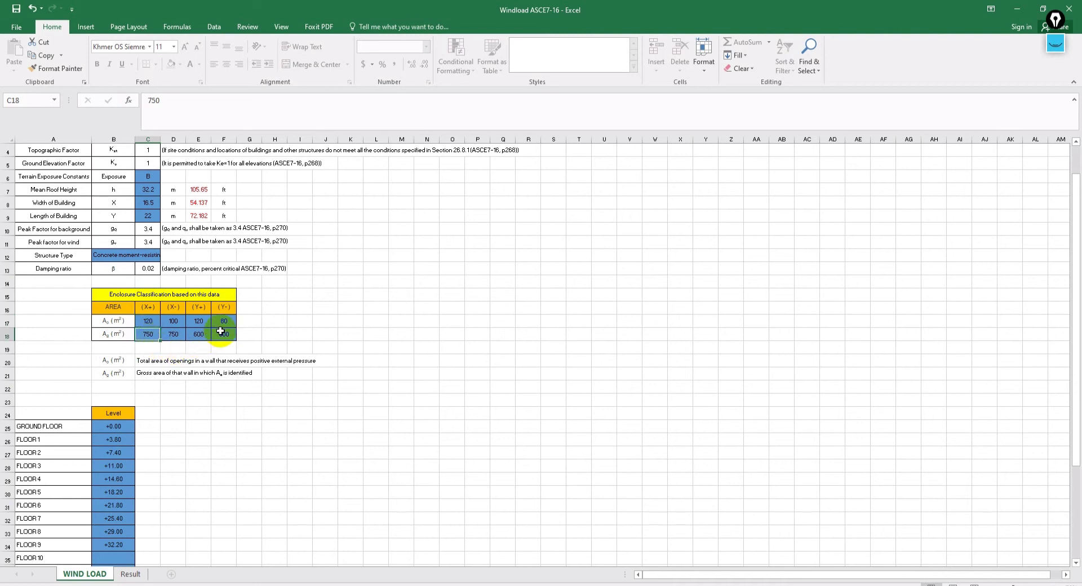
Review the floor levels (FLOOR 1 3.8, FLOOR 2 7.4) and dismiss the protected-sheet warnings
scroll(166, 361, "down", 2)
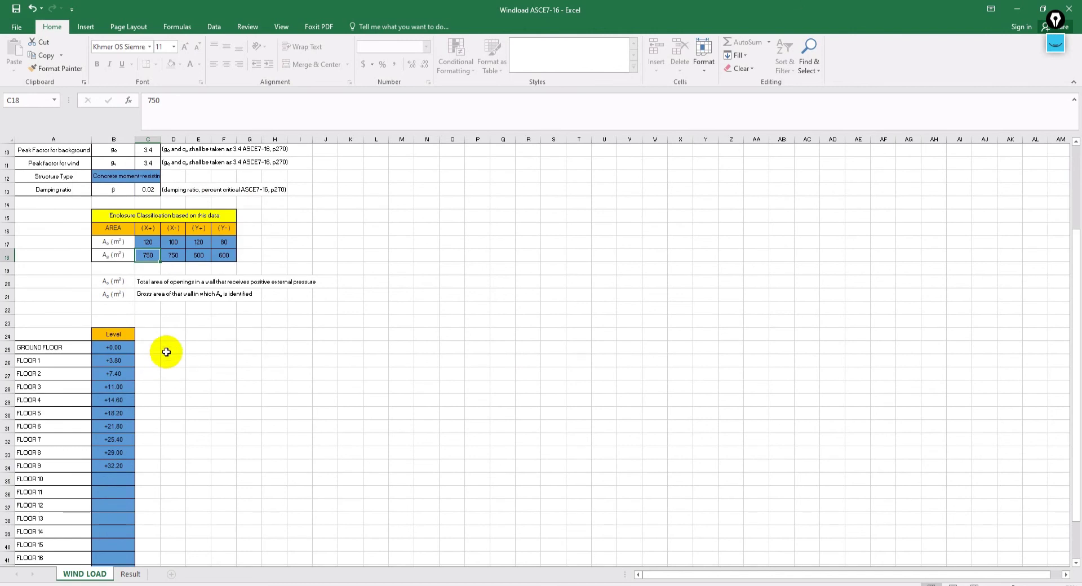
left_click(121, 347)
scroll(155, 354, "down", 1)
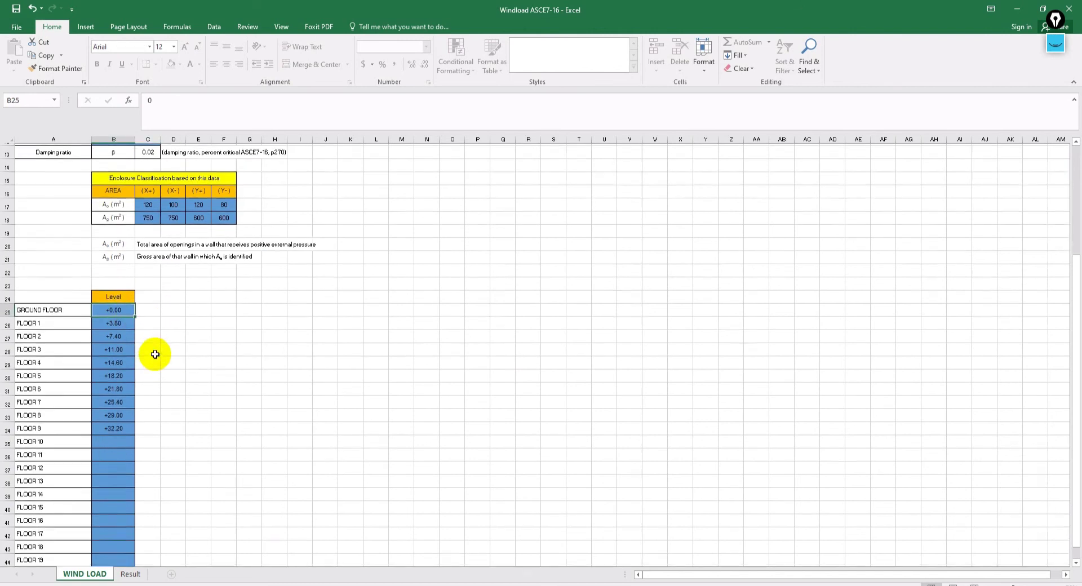
left_click(131, 320)
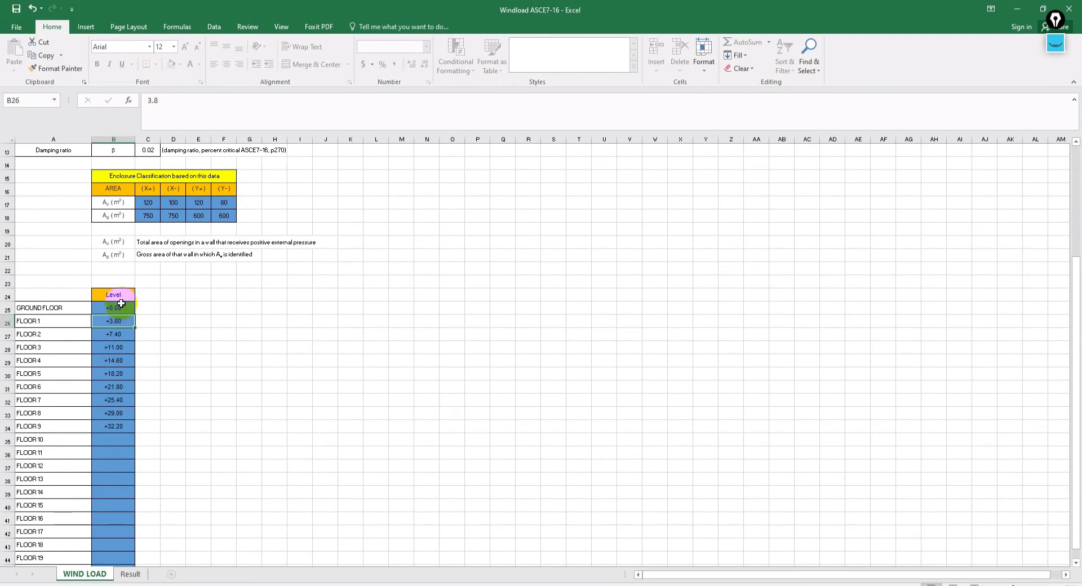
double_click(129, 324)
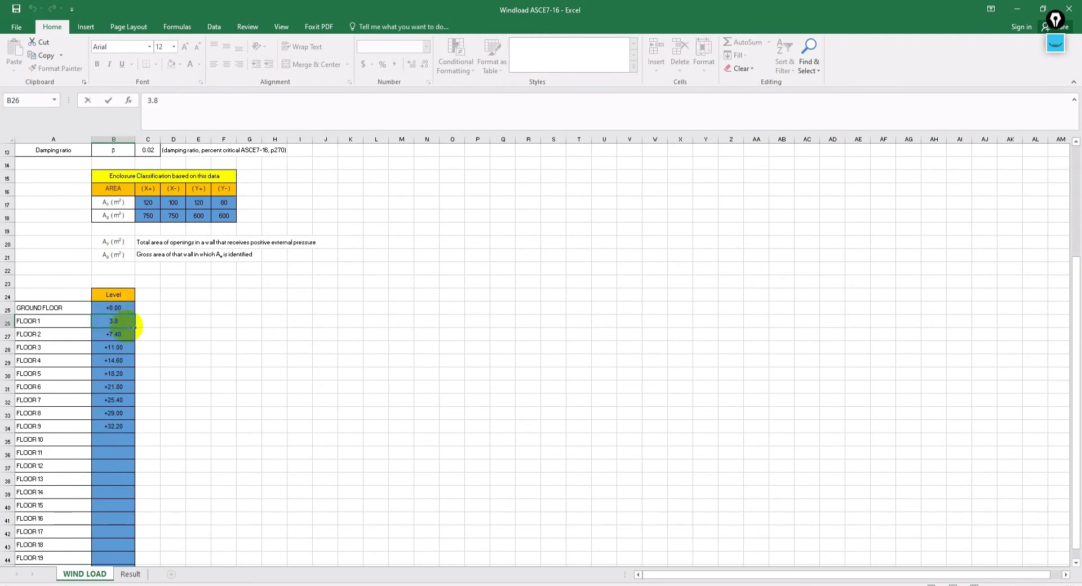
left_click(150, 332)
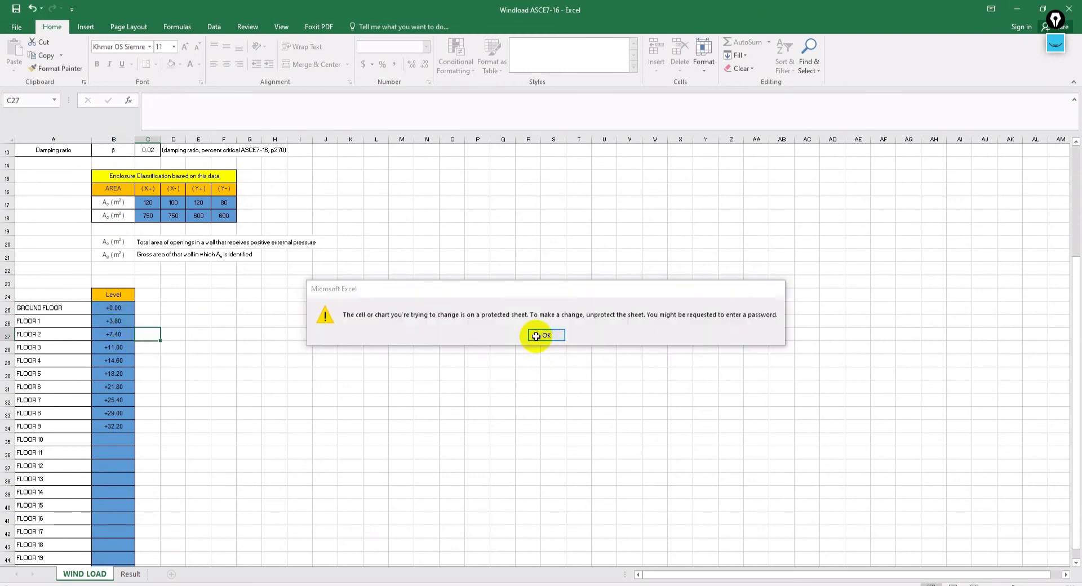
left_click(536, 336)
left_click(119, 336)
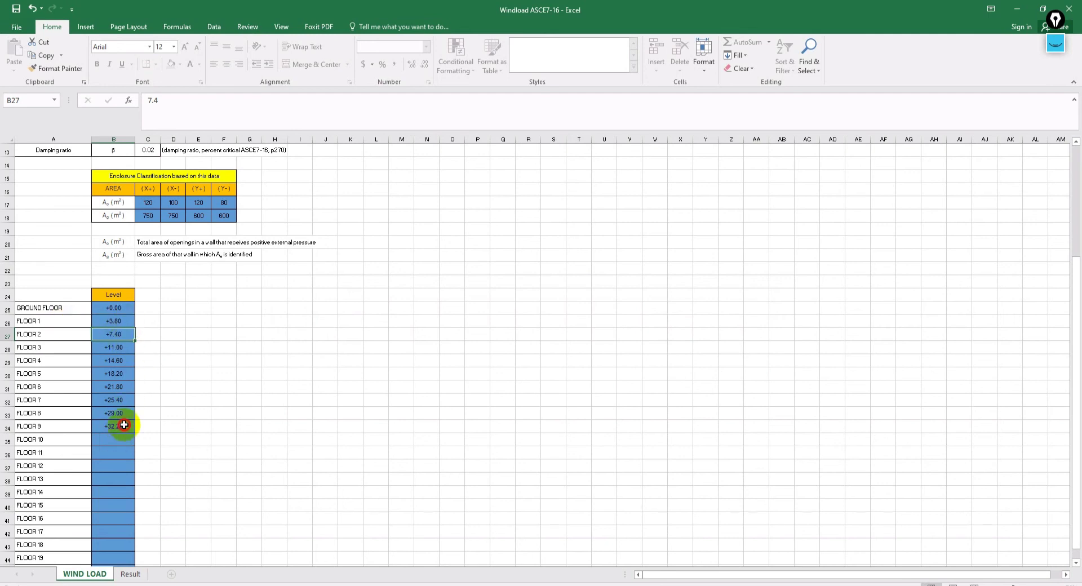
double_click(173, 387)
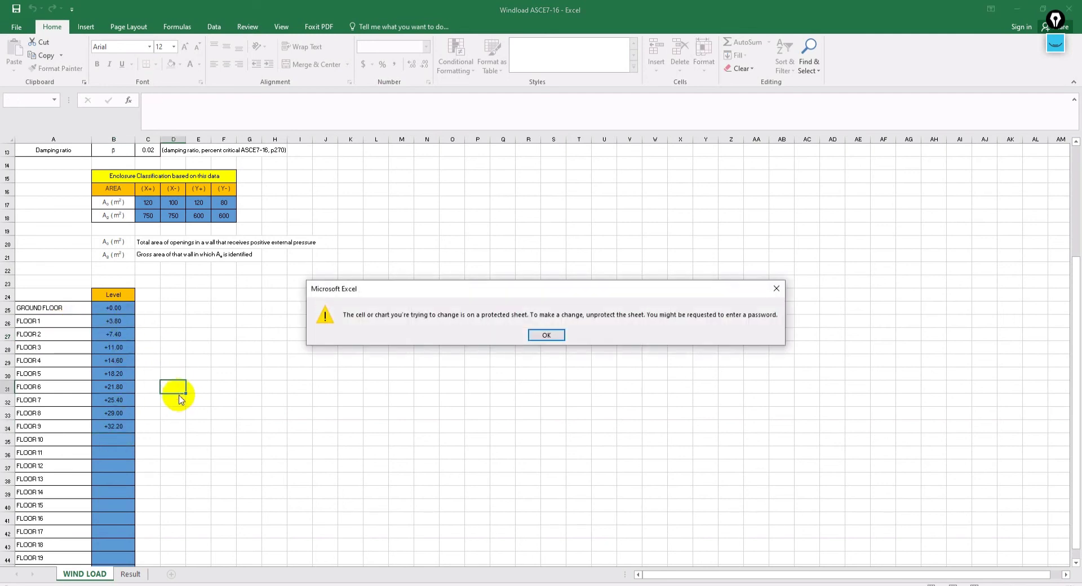
left_click(560, 345)
Review the Enclosure Classification table, including the X+ opening area of 120
scroll(214, 324, "down", 2)
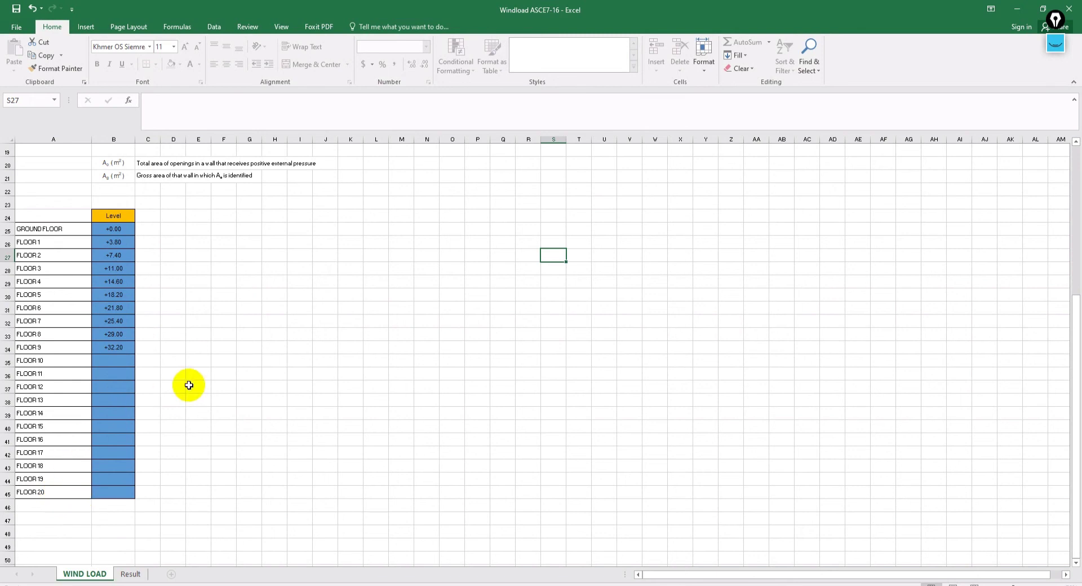
left_click(148, 232)
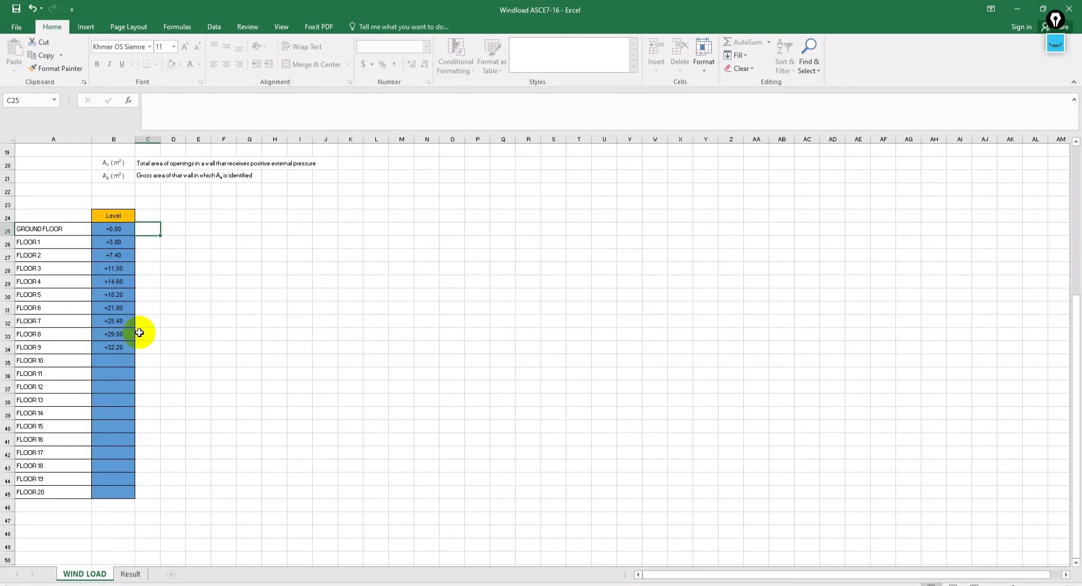
scroll(139, 332, "up", 2)
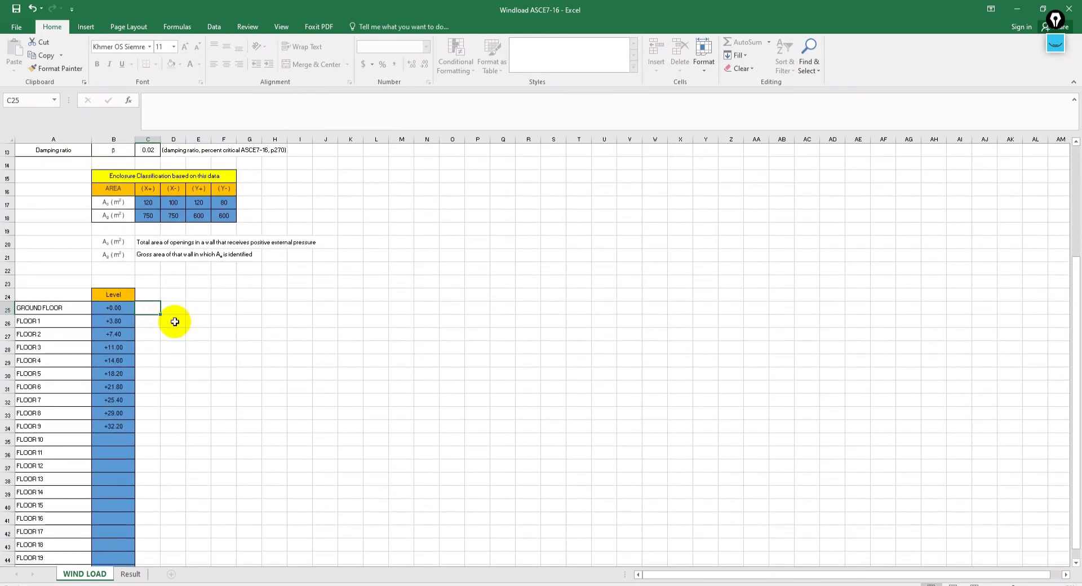
scroll(161, 316, "up", 1)
left_click(144, 219)
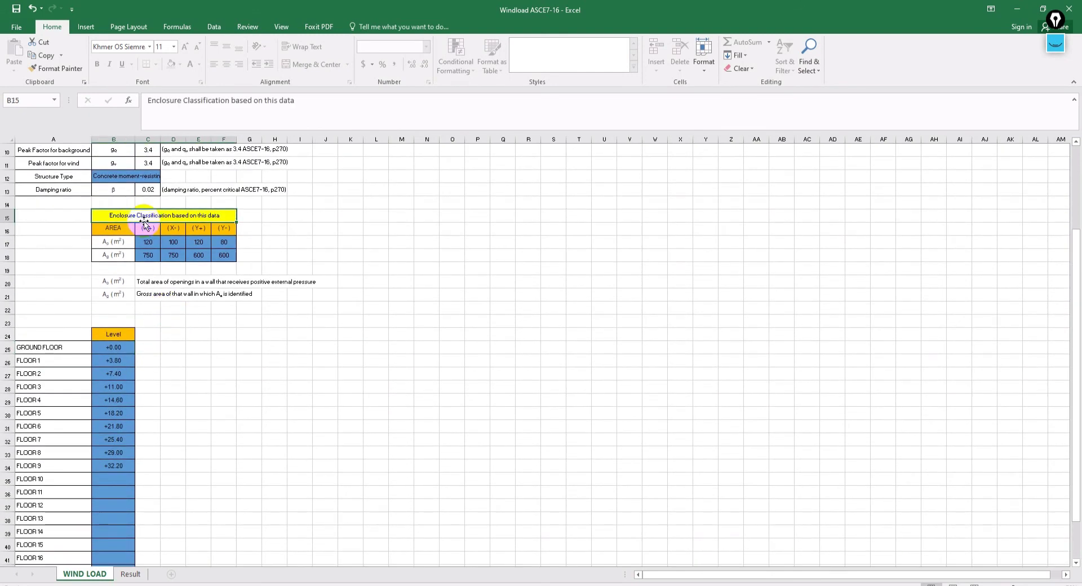
scroll(209, 256, "up", 1)
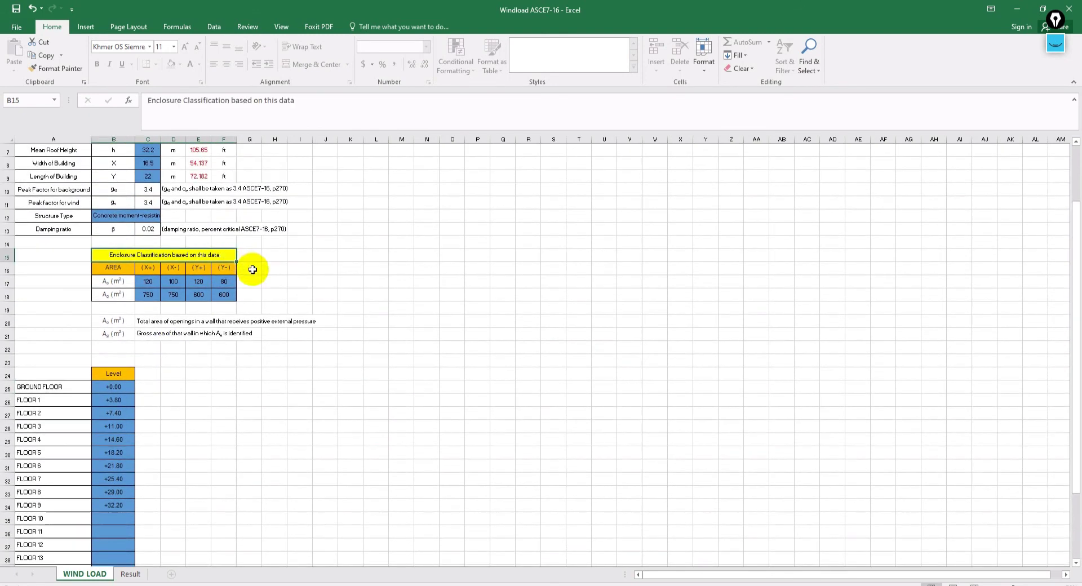
left_click(148, 282)
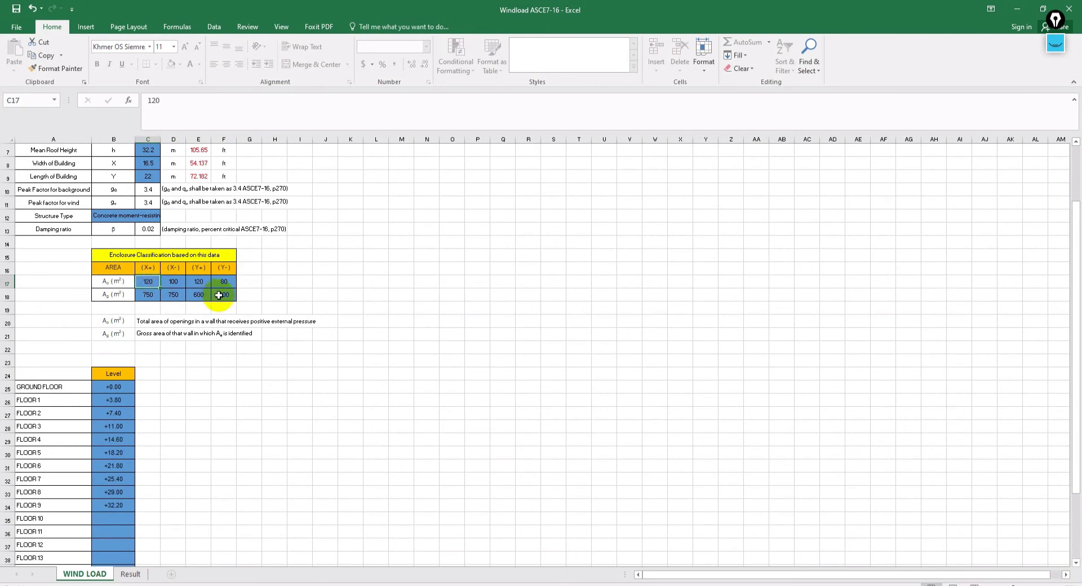
left_click(293, 294)
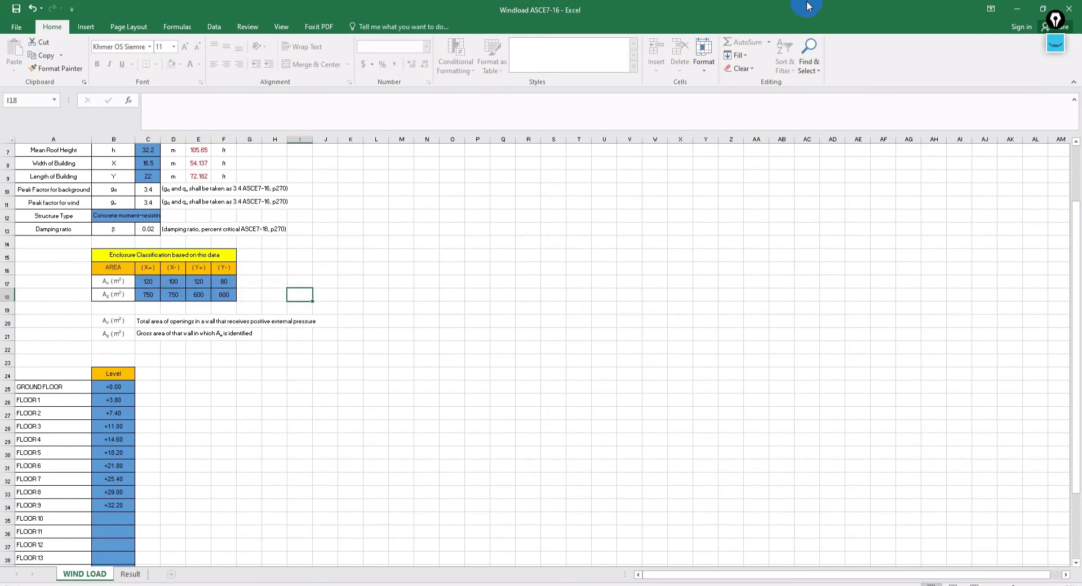
Snap Excel to the right half and open 1 plan.png from the desktop
left_click_drag(806, 8, 1081, 112)
left_click(327, 453)
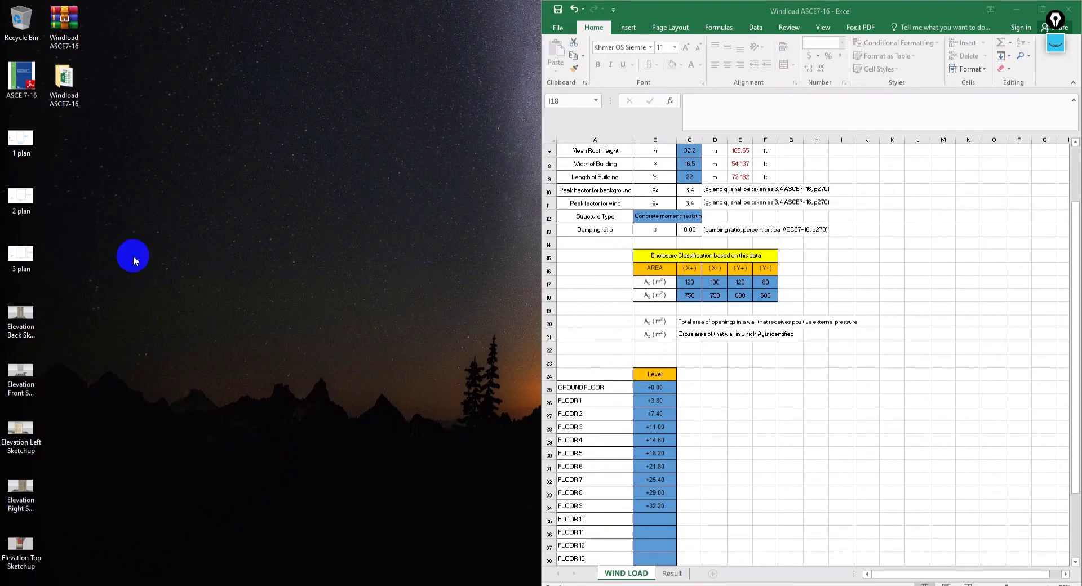
double_click(32, 142)
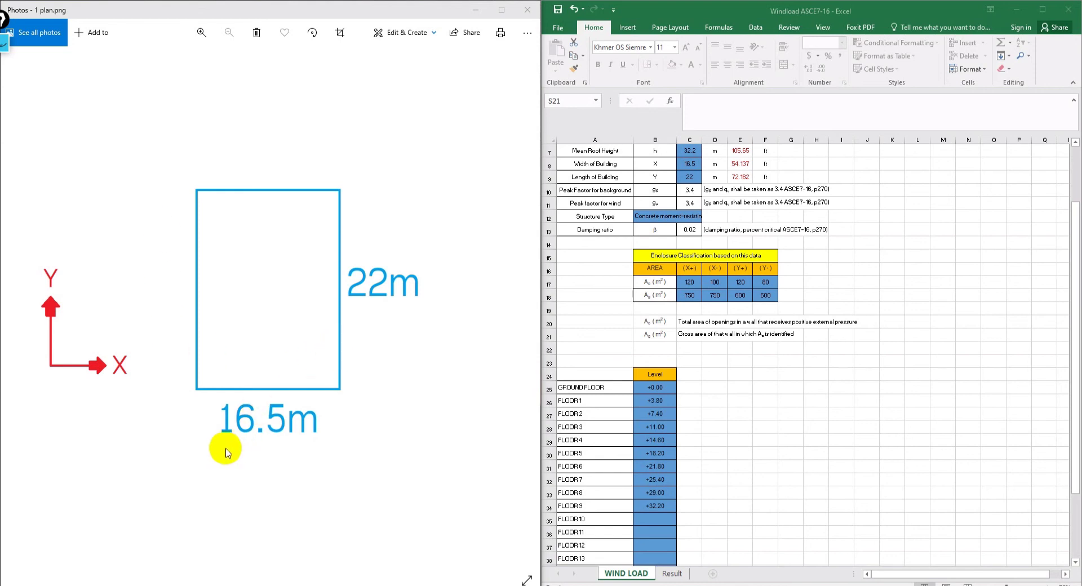
With the screen pen, underline the 16.5 m width and 22 m length on the plan
key("ctrl+shift+1")
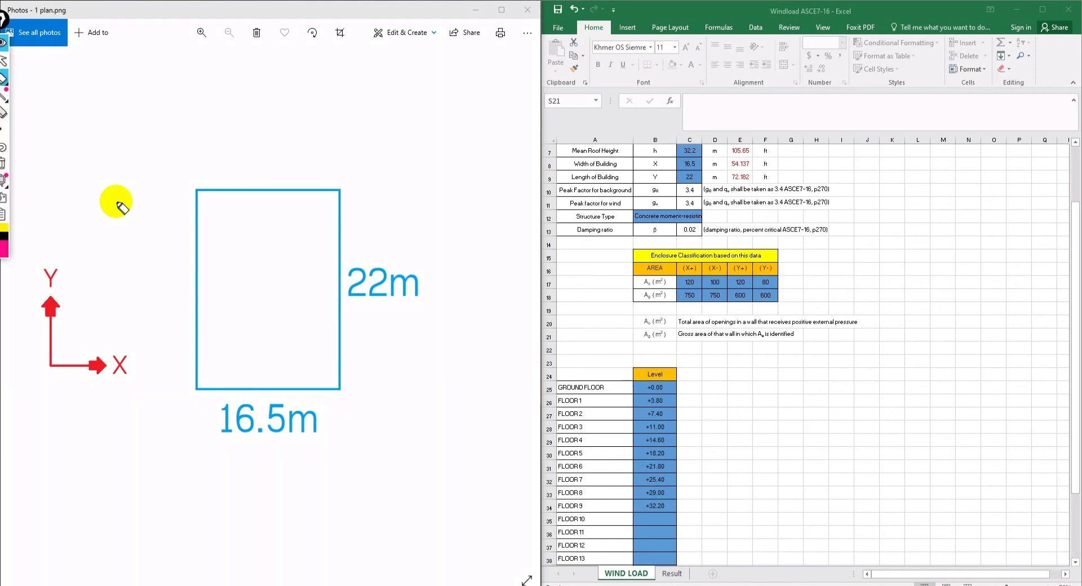
left_click_drag(228, 449, 309, 452)
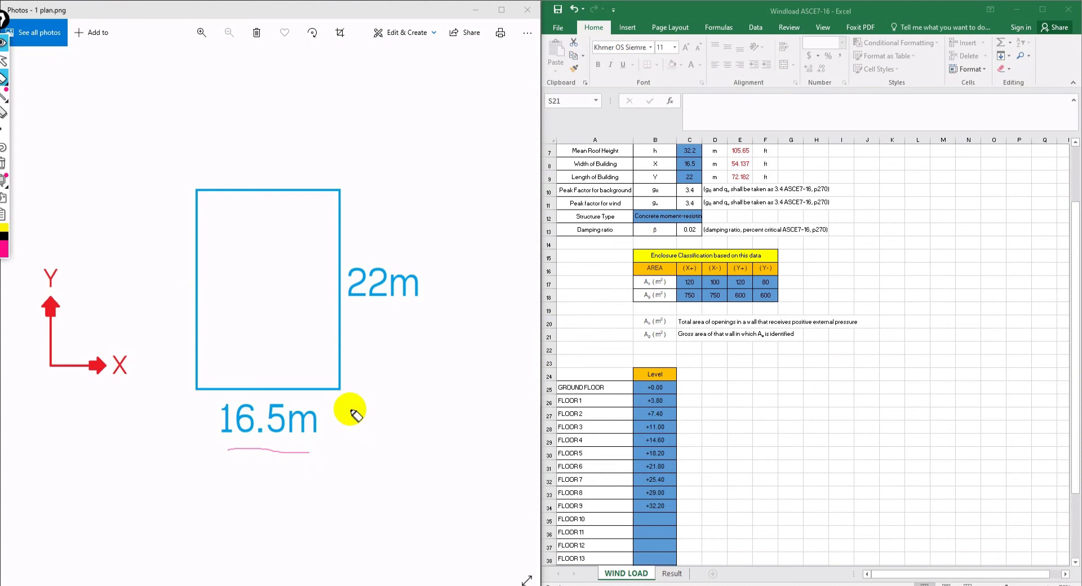
left_click_drag(352, 305, 409, 303)
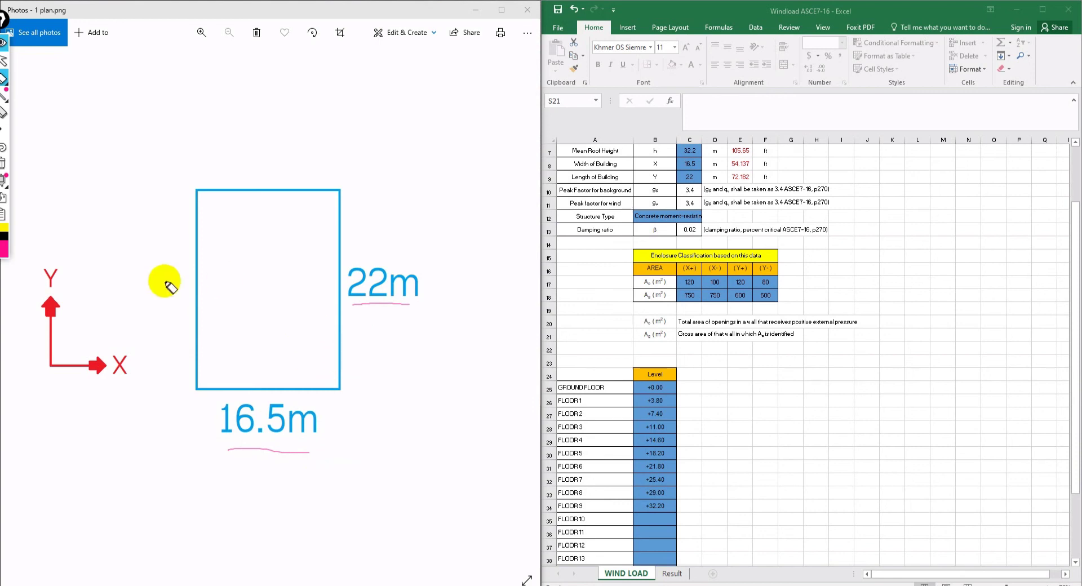
Sketch X+, X−, Y+ and Y− wind-direction arrows around the plan, then clear the ink
mouse_move(84, 280)
left_mouse_down()
mouse_move(125, 274)
mouse_move(129, 316)
mouse_move(109, 322)
mouse_move(154, 318)
mouse_move(147, 332)
left_mouse_up()
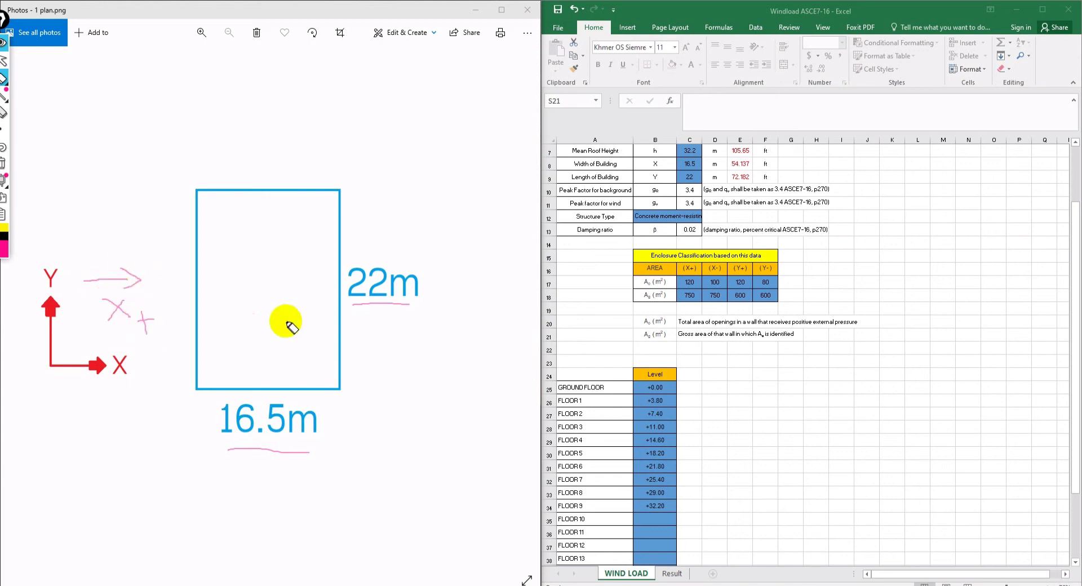
mouse_move(425, 324)
left_mouse_down()
mouse_move(360, 336)
mouse_move(412, 360)
mouse_move(401, 363)
mouse_move(438, 364)
left_mouse_up()
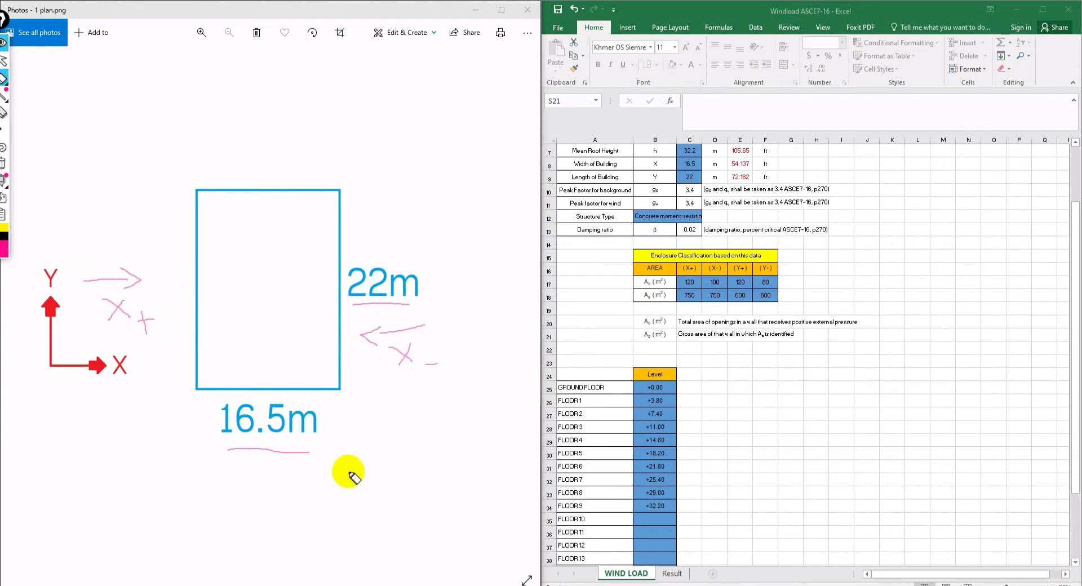
mouse_move(268, 477)
left_mouse_down()
mouse_move(268, 514)
mouse_move(276, 483)
mouse_move(308, 486)
mouse_move(309, 512)
mouse_move(341, 493)
mouse_move(334, 514)
left_mouse_up()
mouse_move(266, 100)
left_mouse_down()
mouse_move(269, 152)
mouse_move(279, 131)
left_mouse_up()
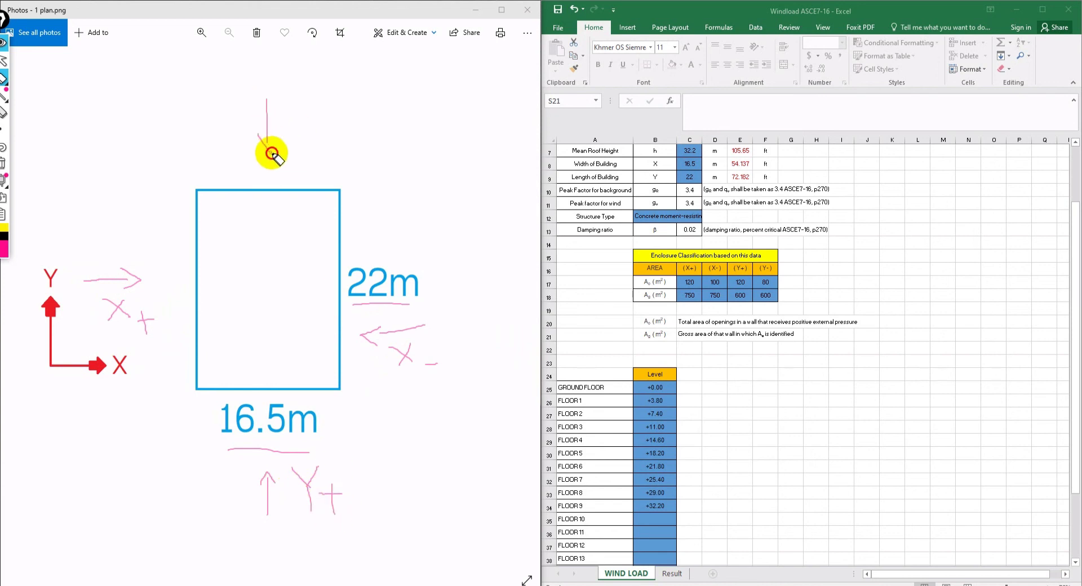
mouse_move(289, 96)
left_mouse_down()
mouse_move(308, 102)
mouse_move(305, 145)
mouse_move(336, 136)
left_mouse_up()
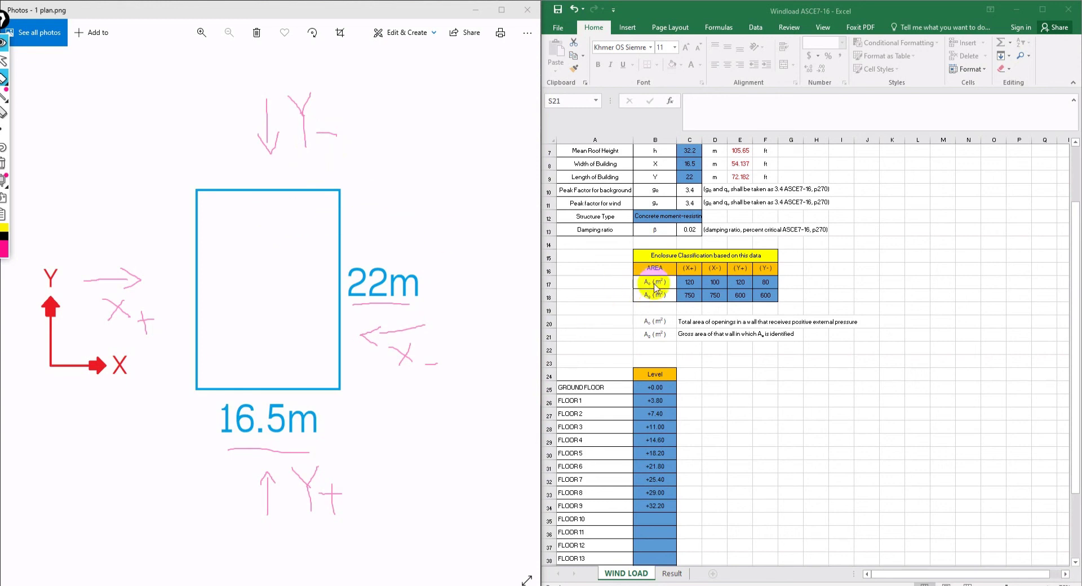
left_click(553, 3)
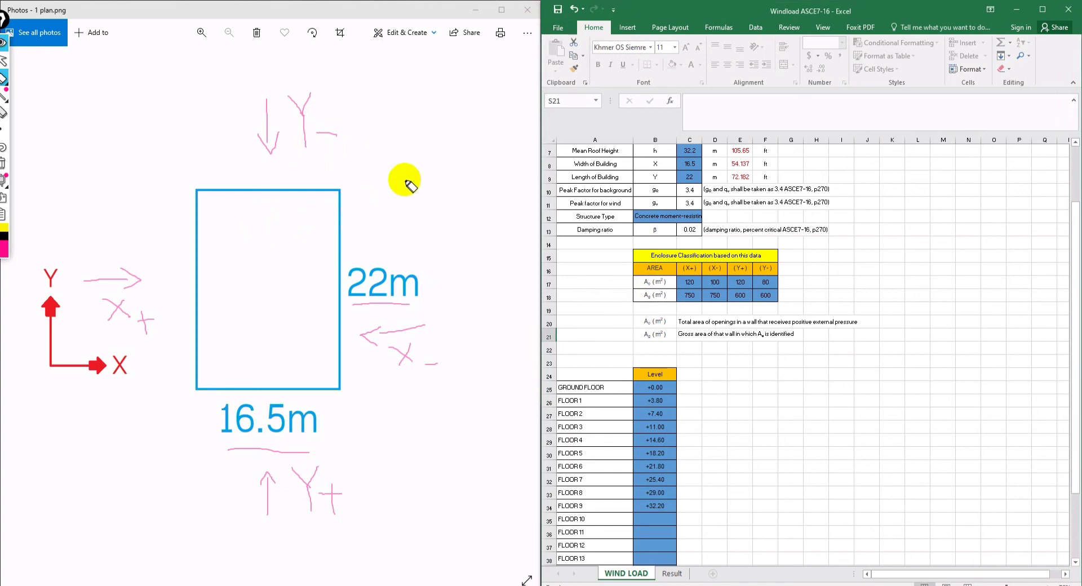
left_click(529, 11)
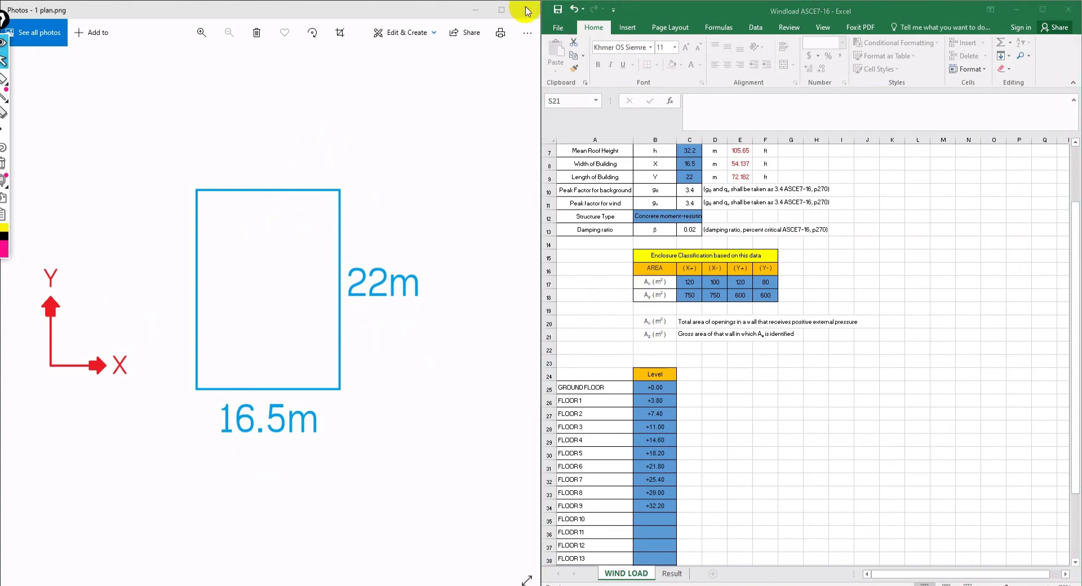
View 2 plan.png and underline the 16.5 m width and h=32.2 m height
key("Right")
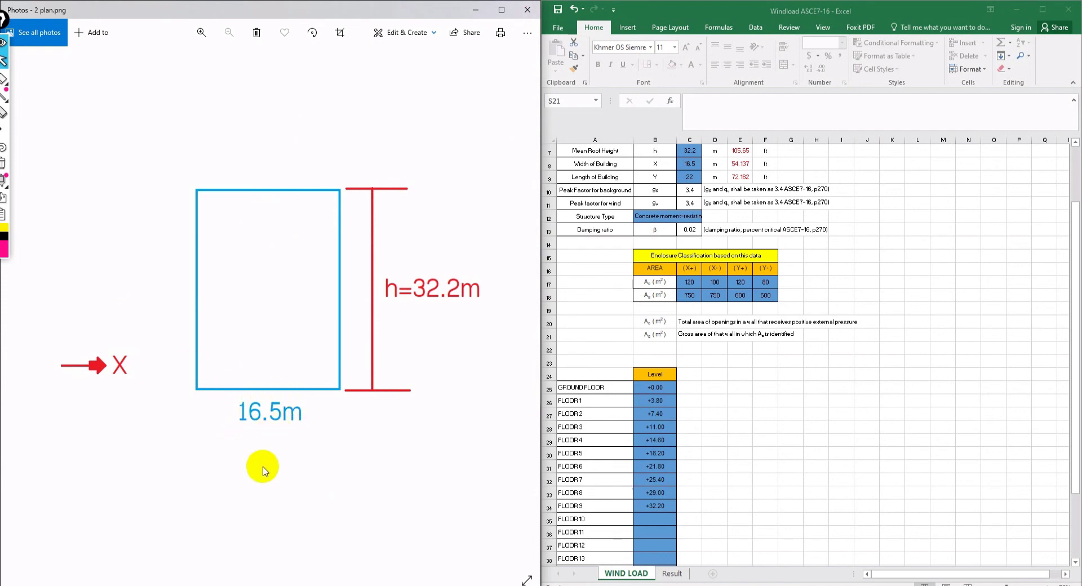
left_click_drag(251, 428, 287, 427)
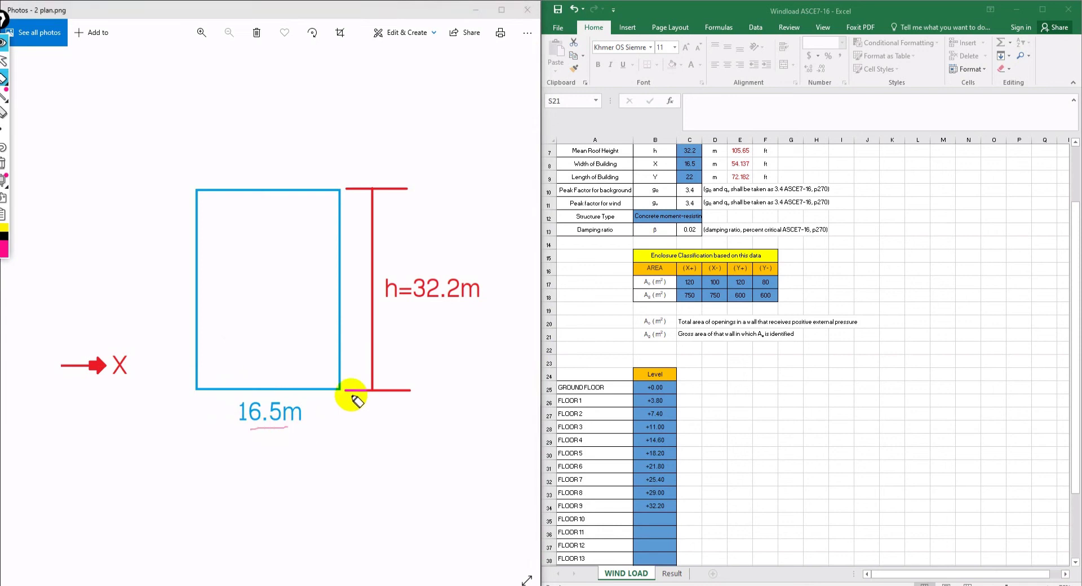
left_click_drag(404, 304, 466, 309)
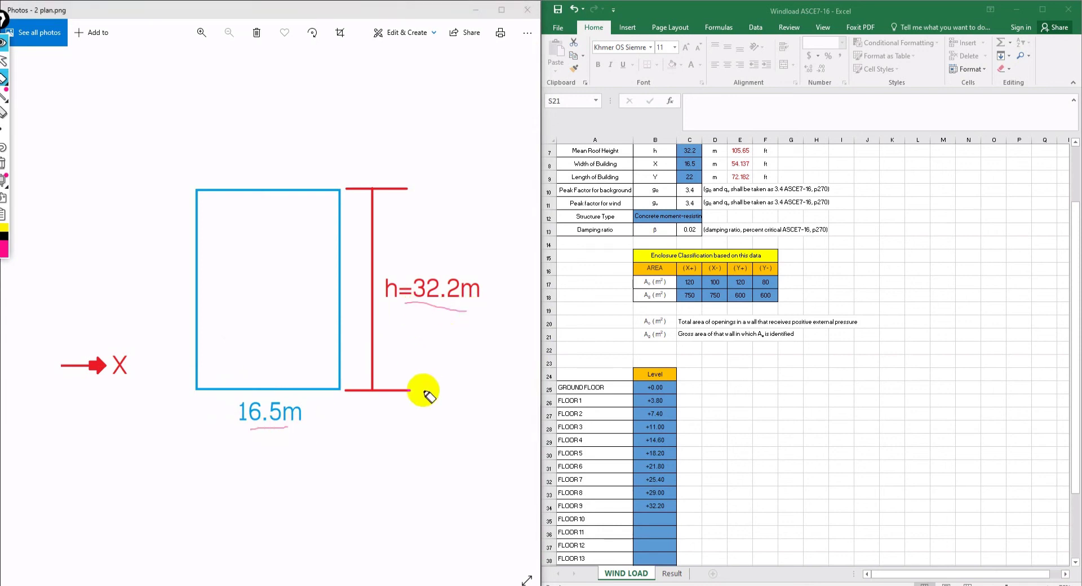
left_click_drag(423, 390, 389, 389)
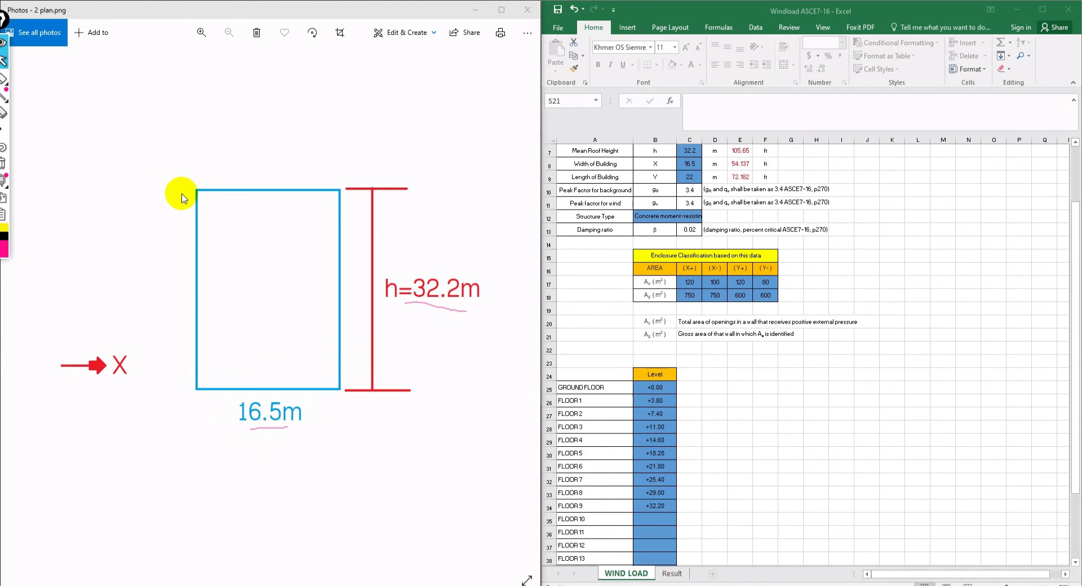
Advance to the Y-direction sketch 3 plan.png, then close the Photos viewer
left_click(252, 114)
key("Right")
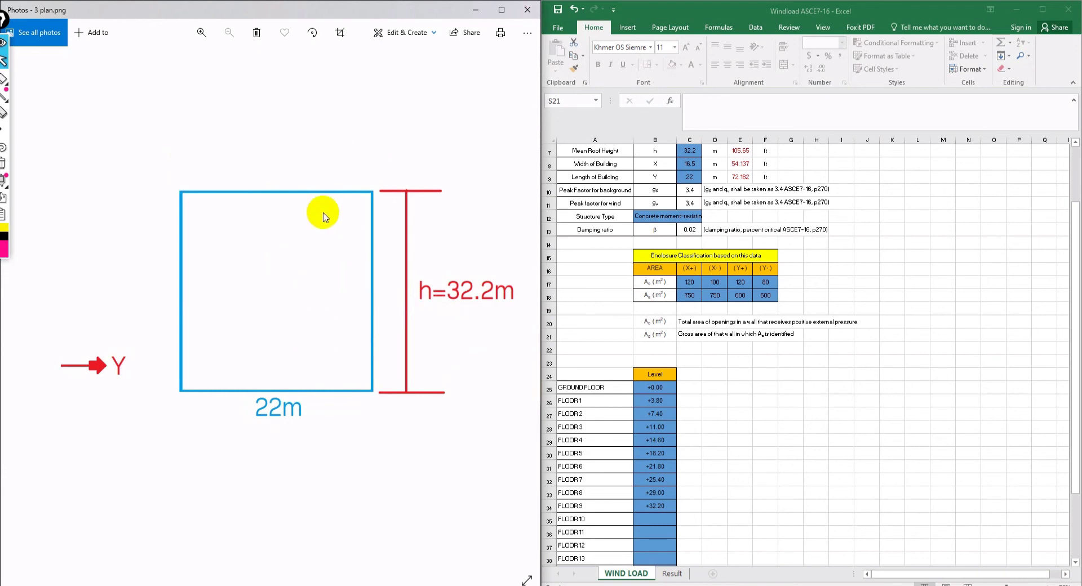
left_click(527, 10)
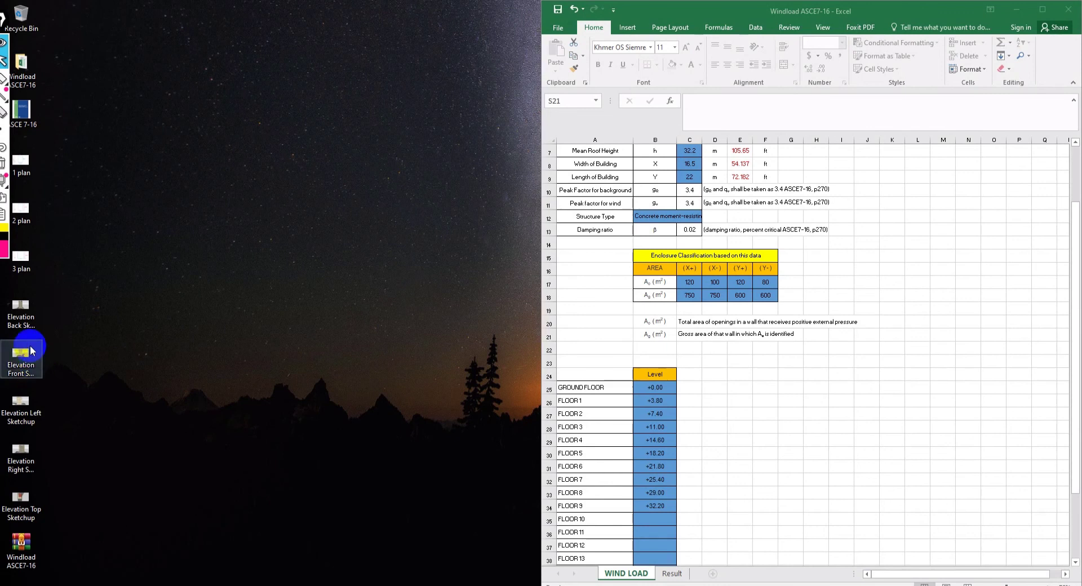
Open Elevation Left Sketchup.PNG, snap it to the left half and zoom in
double_click(29, 415)
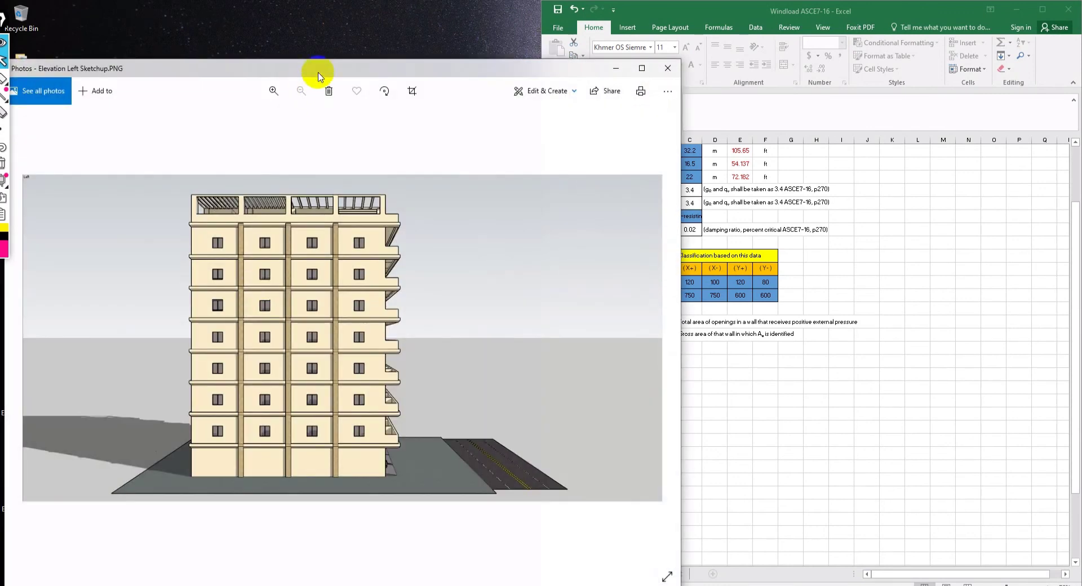
left_click_drag(314, 68, 0, 70)
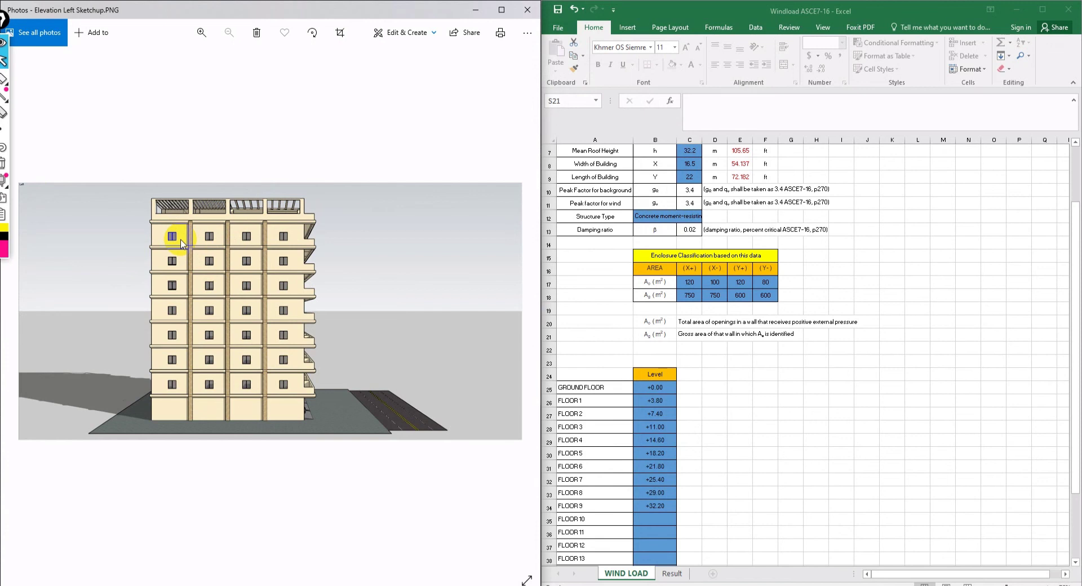
scroll(181, 244, "up", 2)
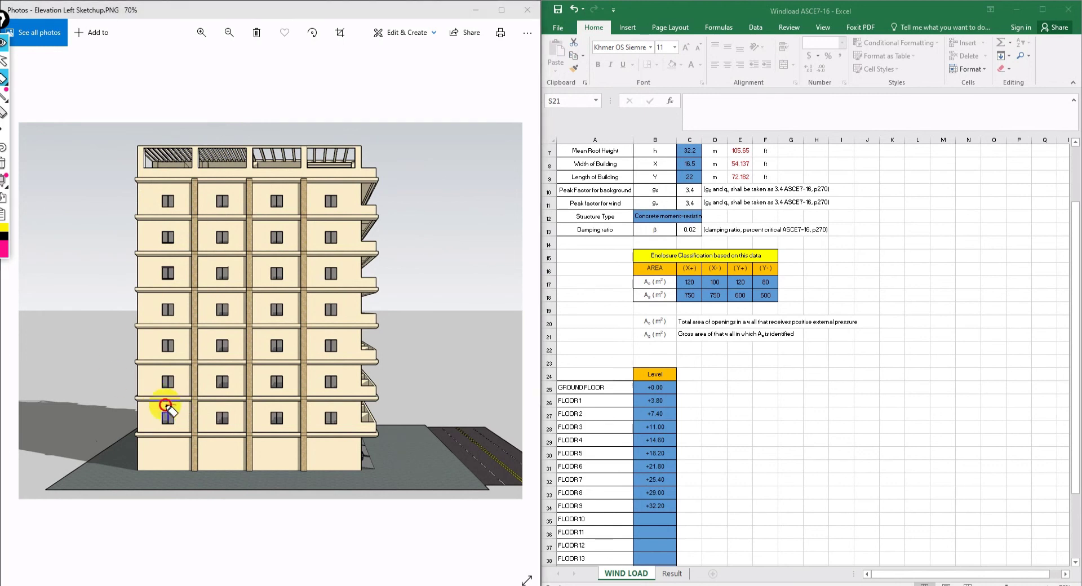
Circle several windows and the roof pergola, erase the marks, and zoom back out
mouse_move(166, 400)
left_mouse_down()
mouse_move(178, 411)
mouse_move(229, 406)
left_mouse_up()
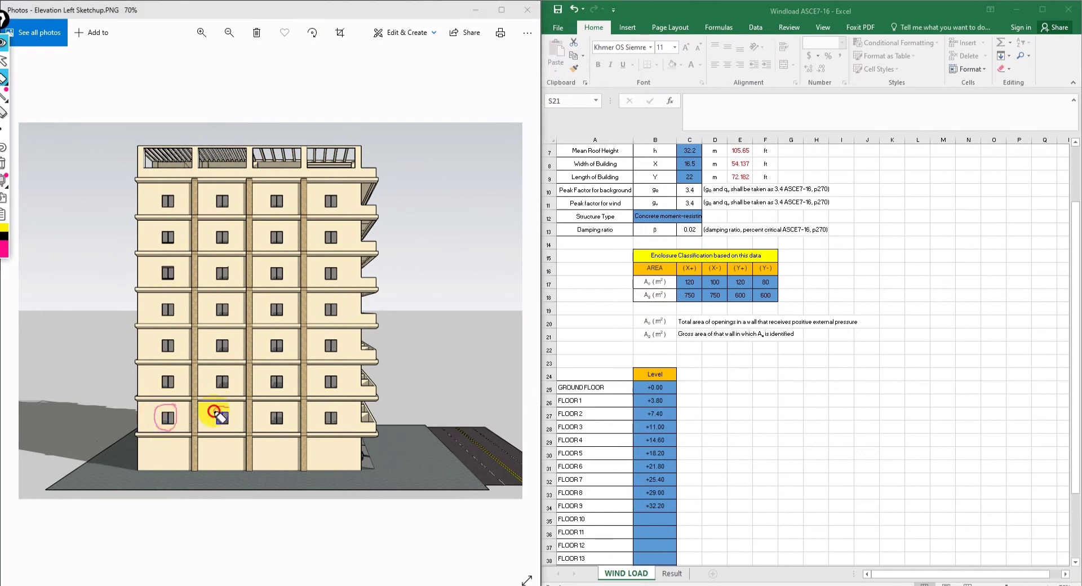
mouse_move(169, 185)
left_mouse_down()
mouse_move(180, 199)
mouse_move(174, 189)
mouse_move(229, 187)
left_mouse_up()
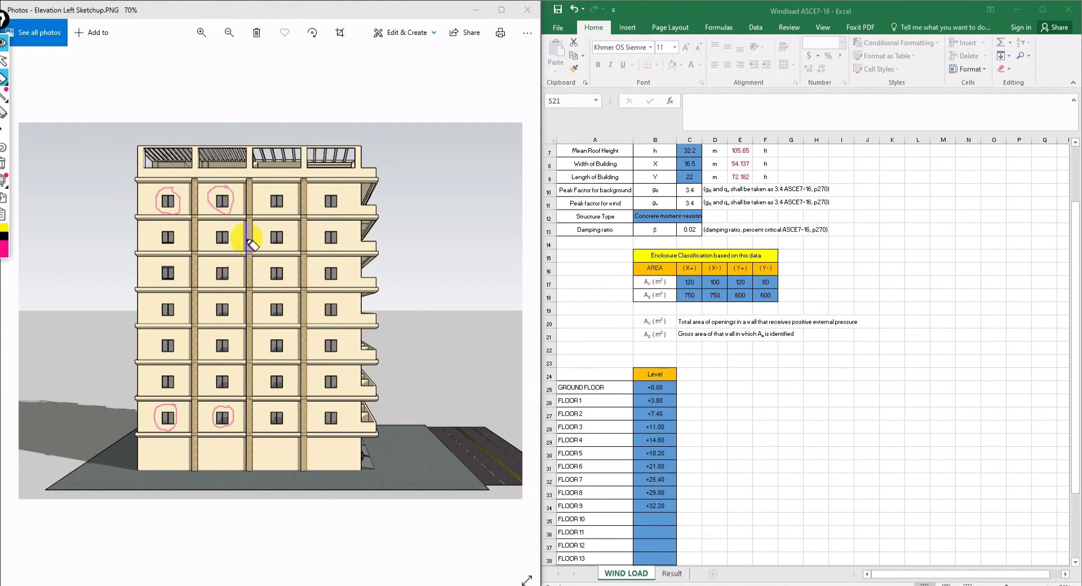
mouse_move(282, 230)
left_mouse_down()
mouse_move(270, 242)
mouse_move(292, 230)
left_mouse_up()
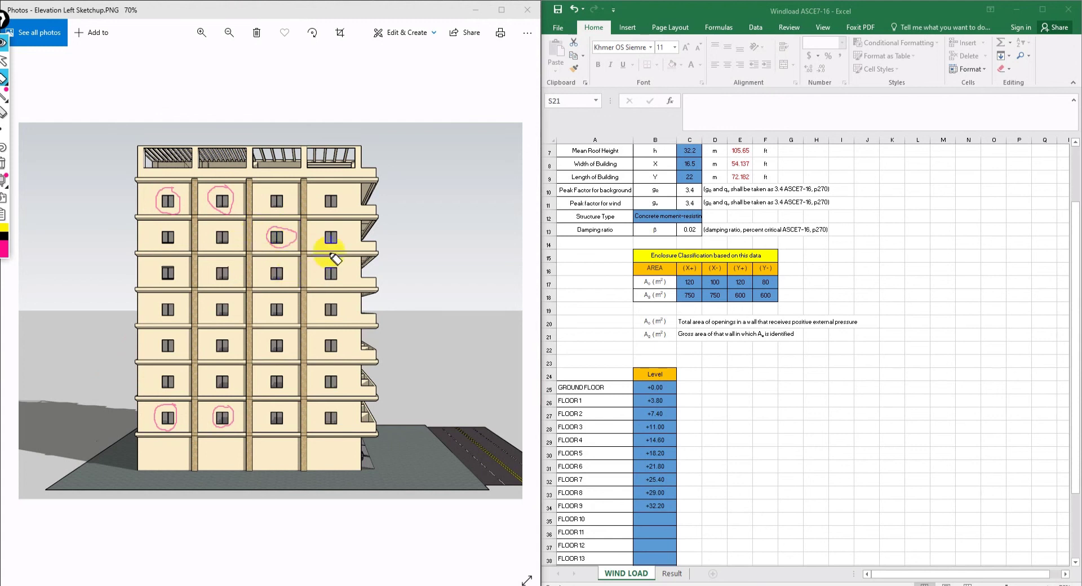
left_click_drag(170, 138, 189, 133)
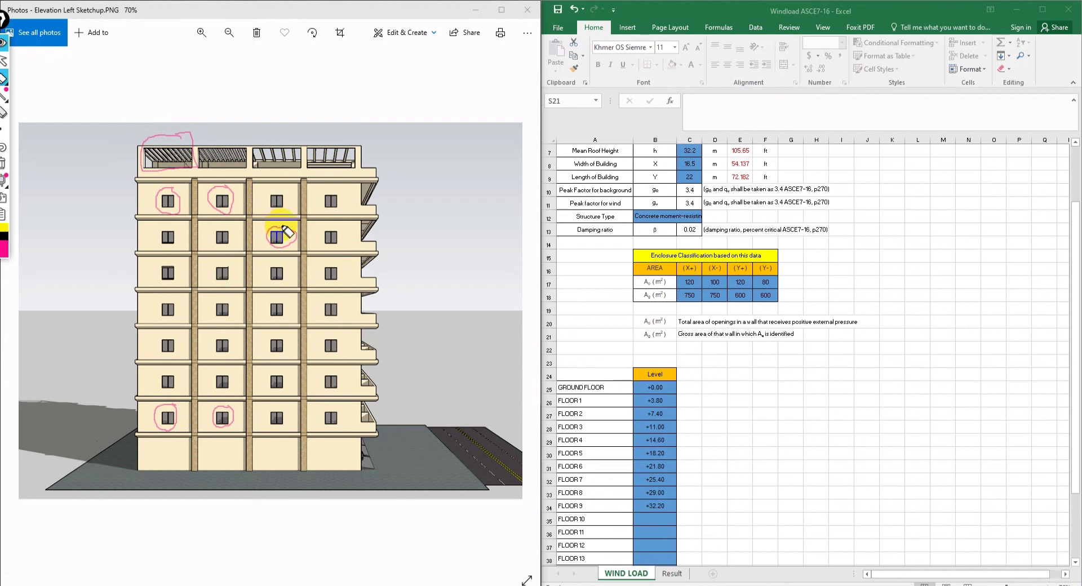
key("Delete")
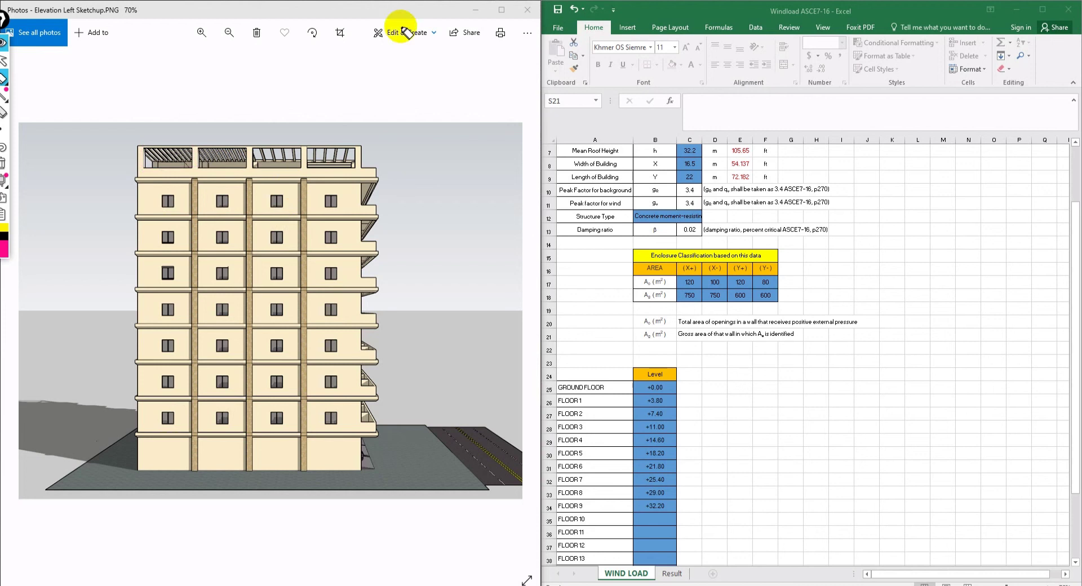
left_click_drag(352, 162, 366, 168)
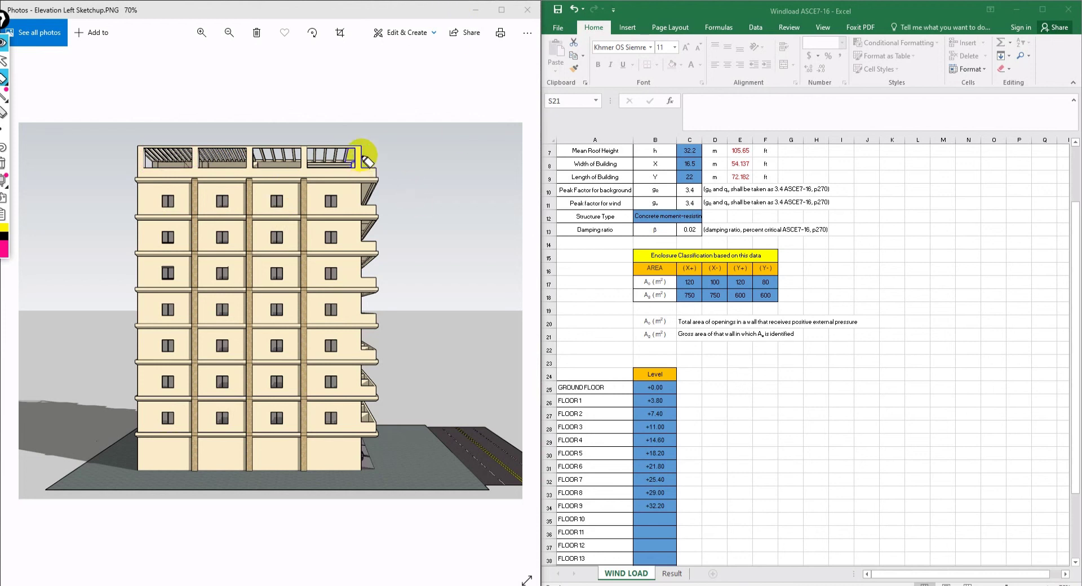
key("ctrl+z")
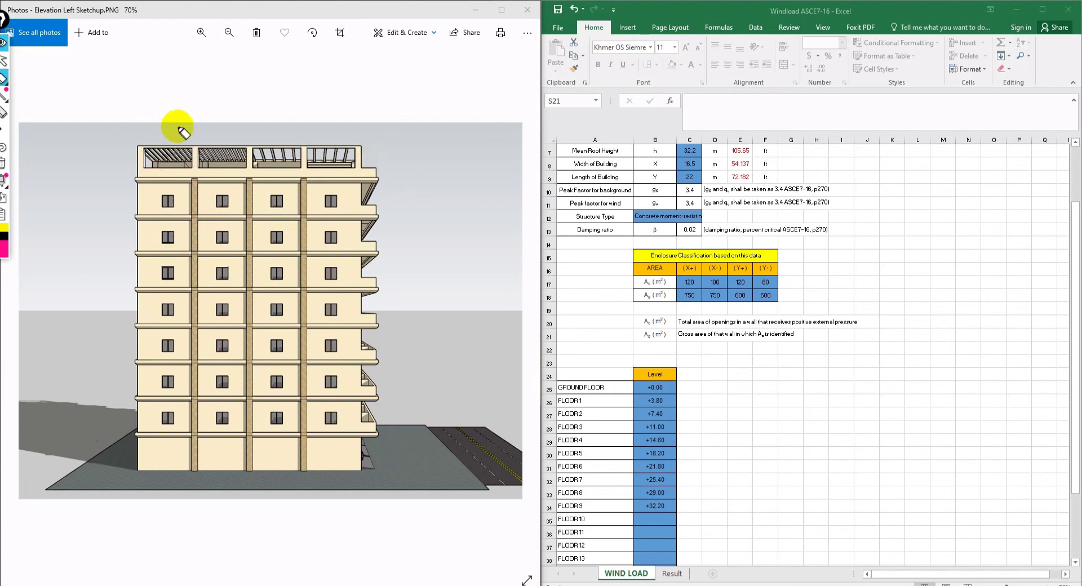
scroll(180, 135, "down", 2)
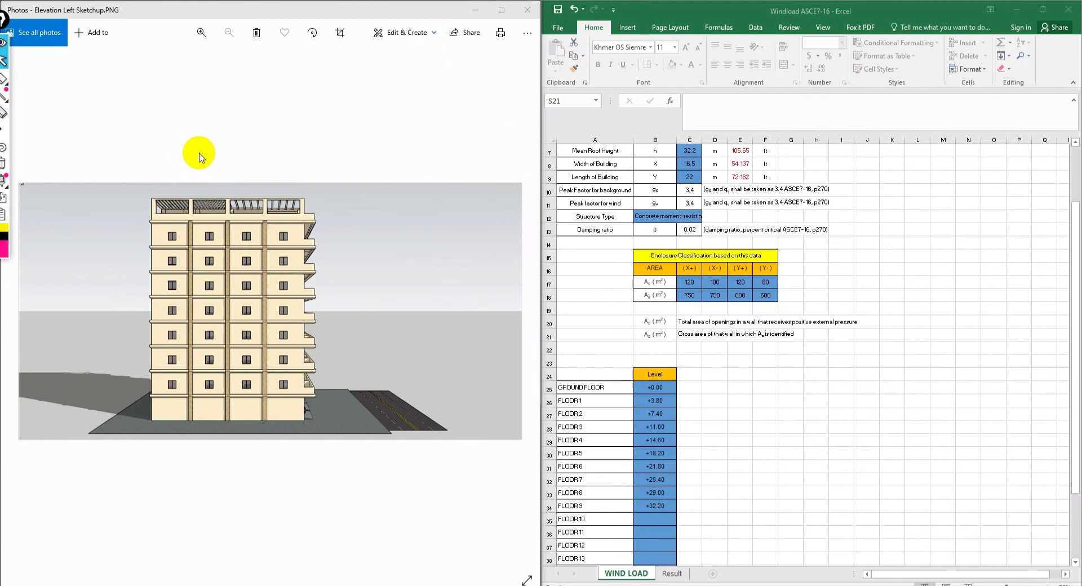
Step through the right and front elevations to Elevation Back Sketchup.PNG
key("Right")
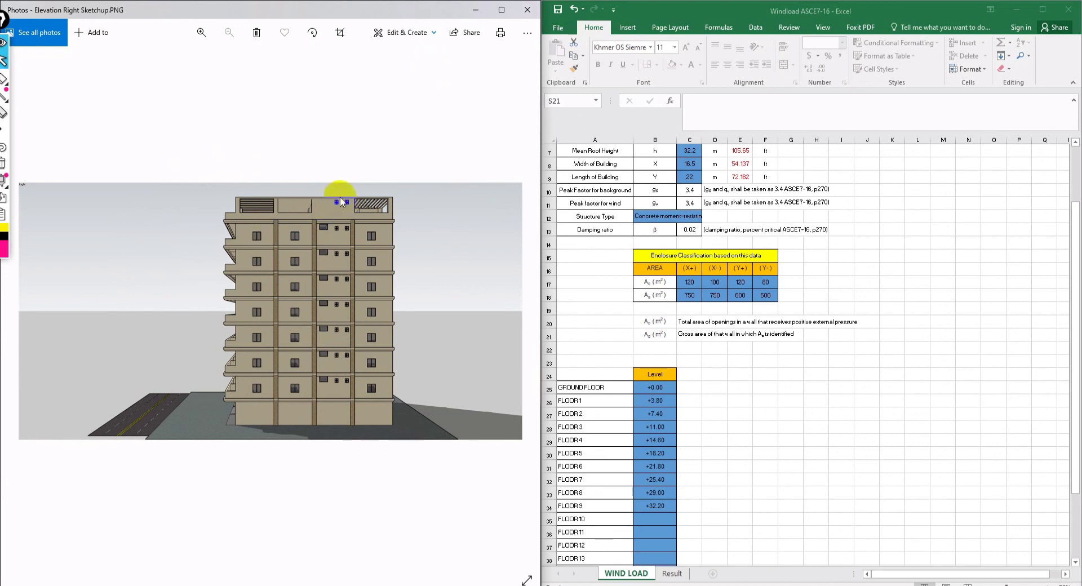
key("Right")
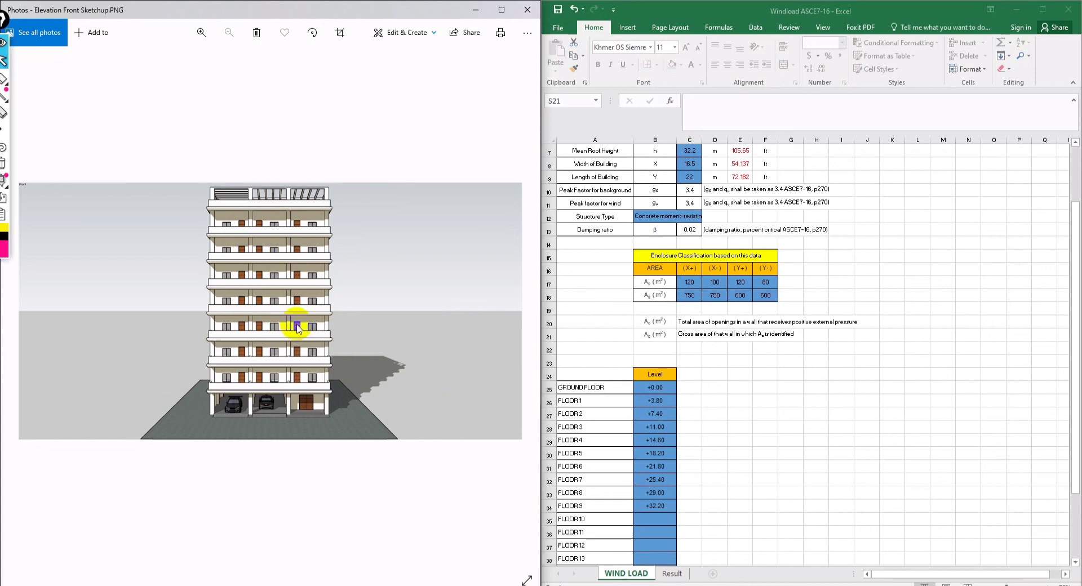
key("Right")
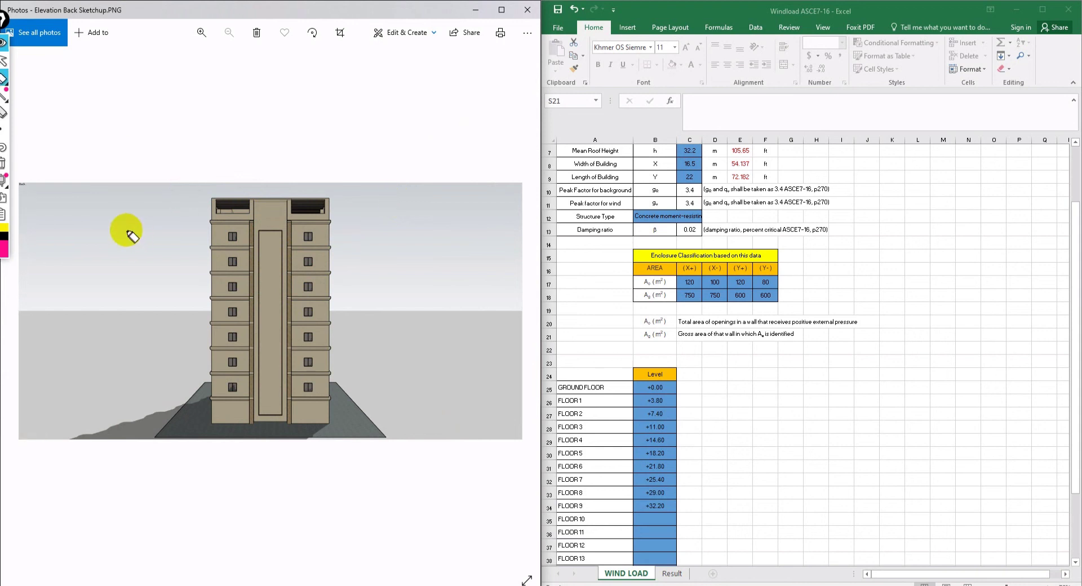
Circle the upper windows on the back elevation, then close the viewer
left_click_drag(249, 211, 223, 235)
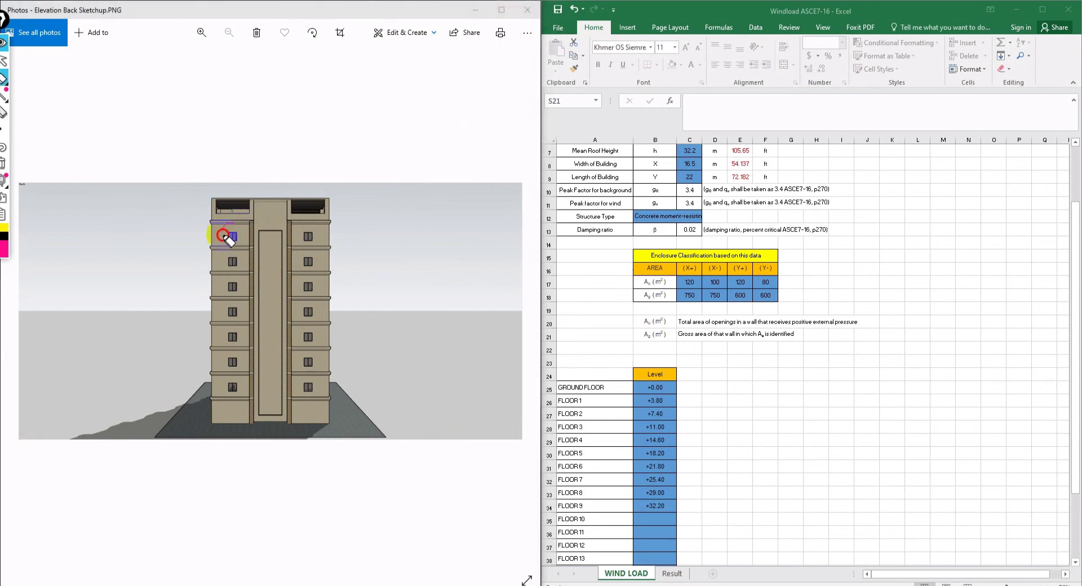
left_click_drag(309, 234, 298, 226)
mouse_move(252, 245)
left_mouse_down()
mouse_move(265, 263)
mouse_move(239, 255)
left_mouse_up()
left_click_drag(314, 258, 299, 263)
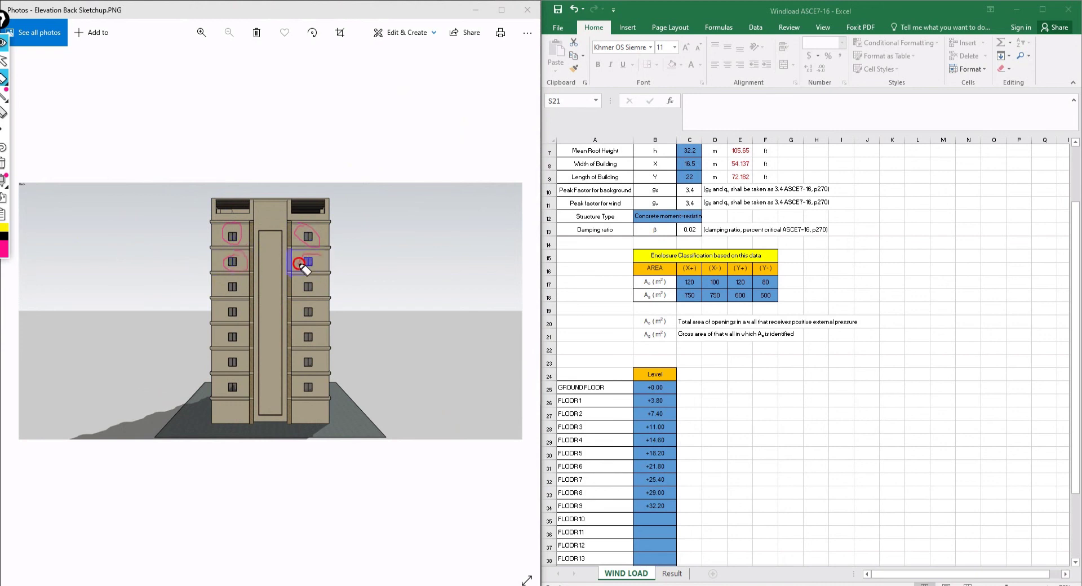
left_click_drag(315, 298, 334, 297)
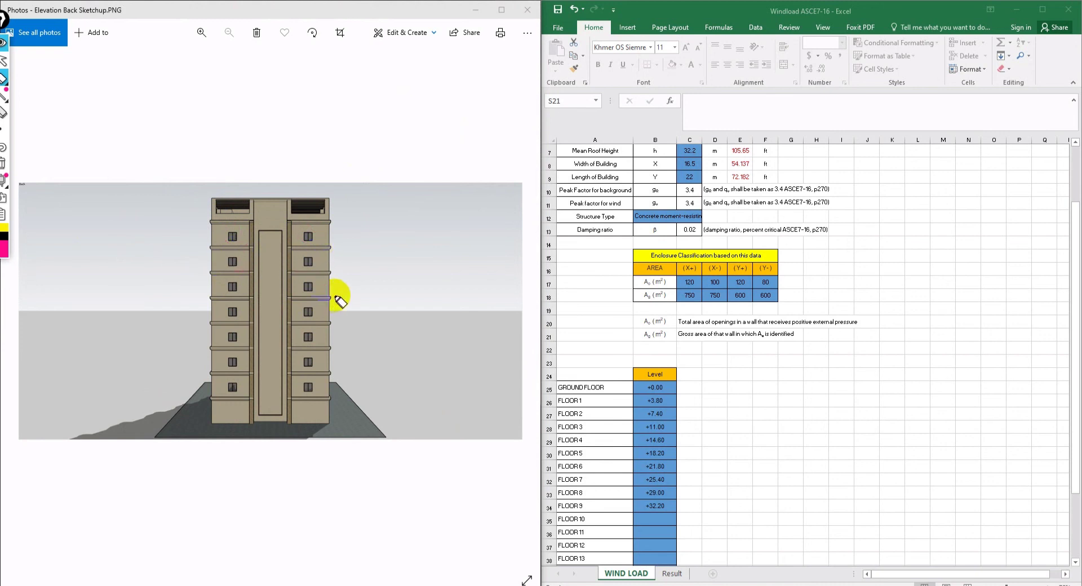
left_click(526, 11)
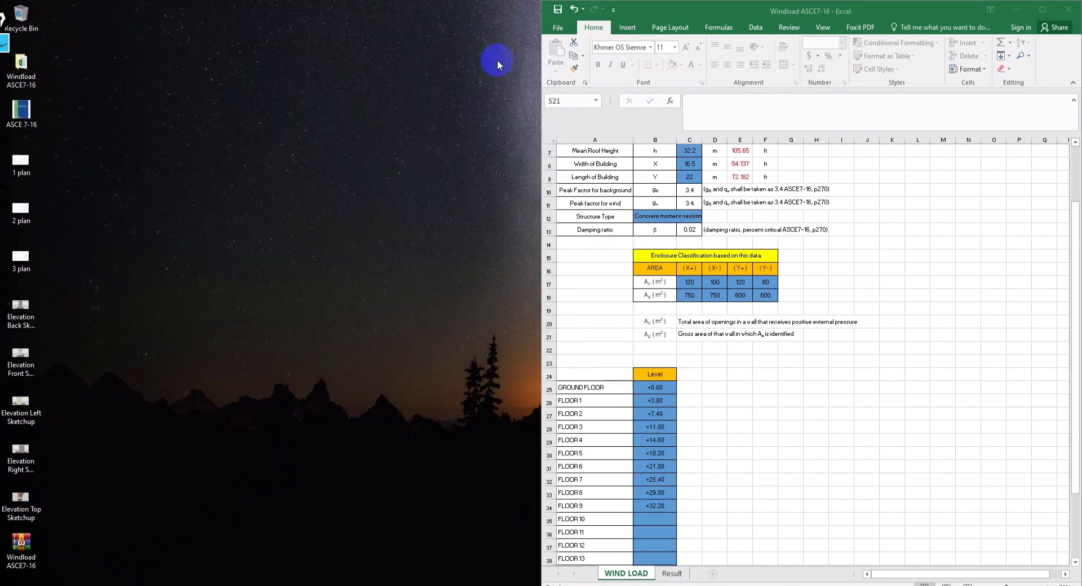
Maximize Excel and enter opening areas 110.28, 82.56, 146.92 and 55.44 in C17:F17
left_click(1041, 9)
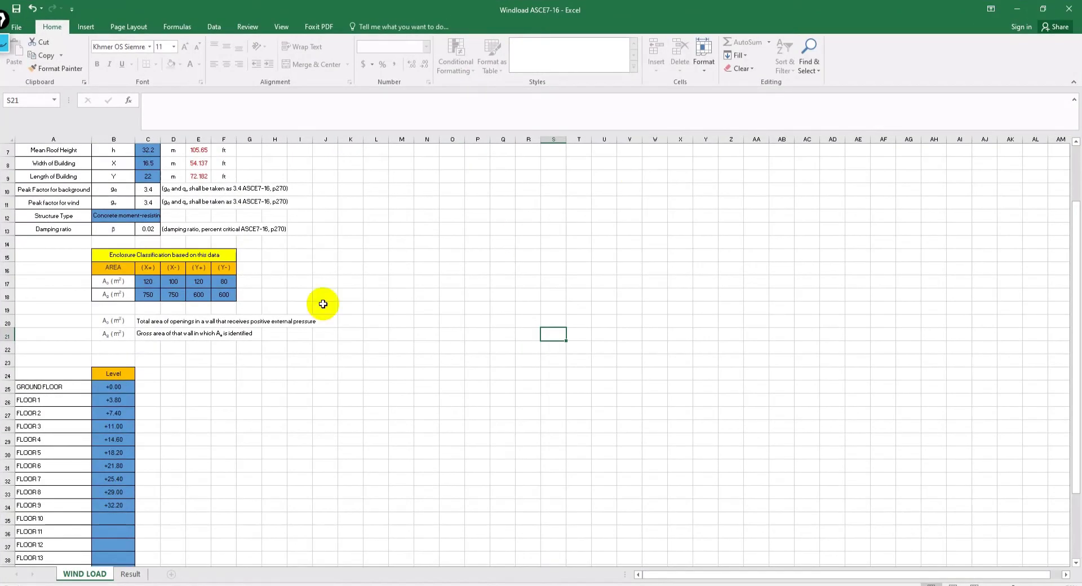
left_click(151, 286)
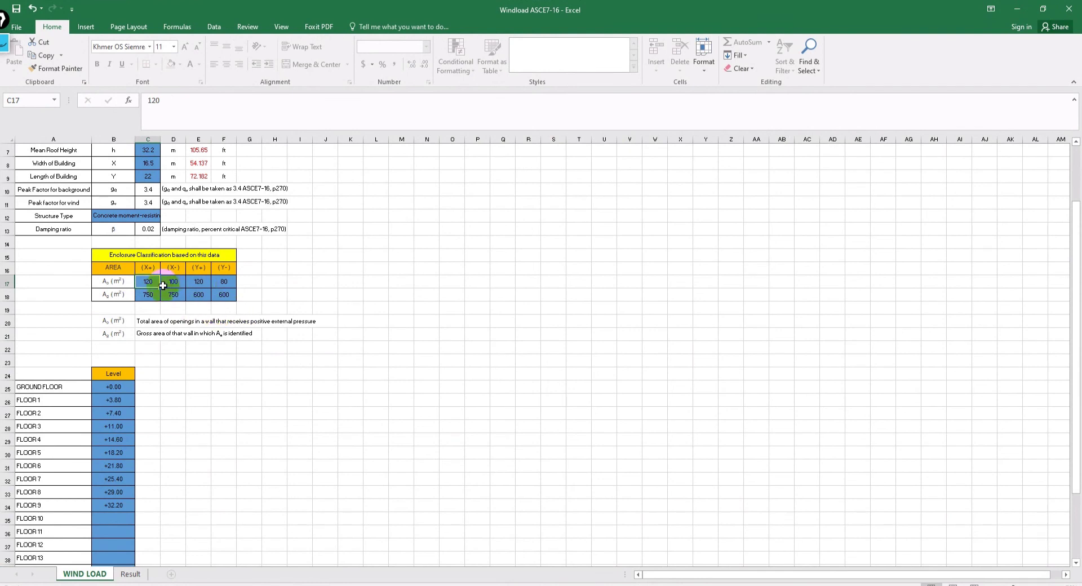
type("110.28")
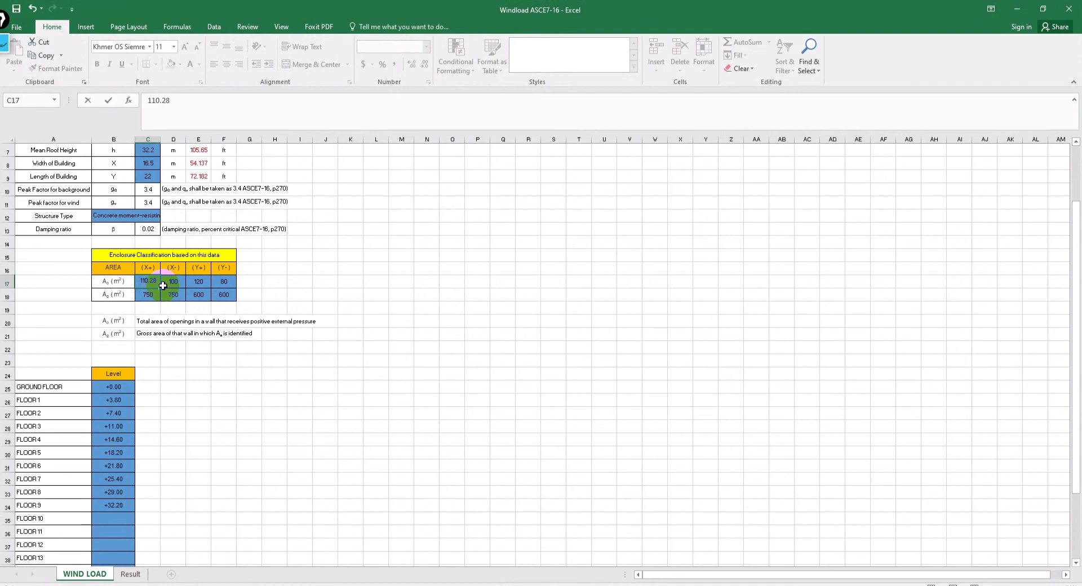
left_click(169, 285)
type("82.56")
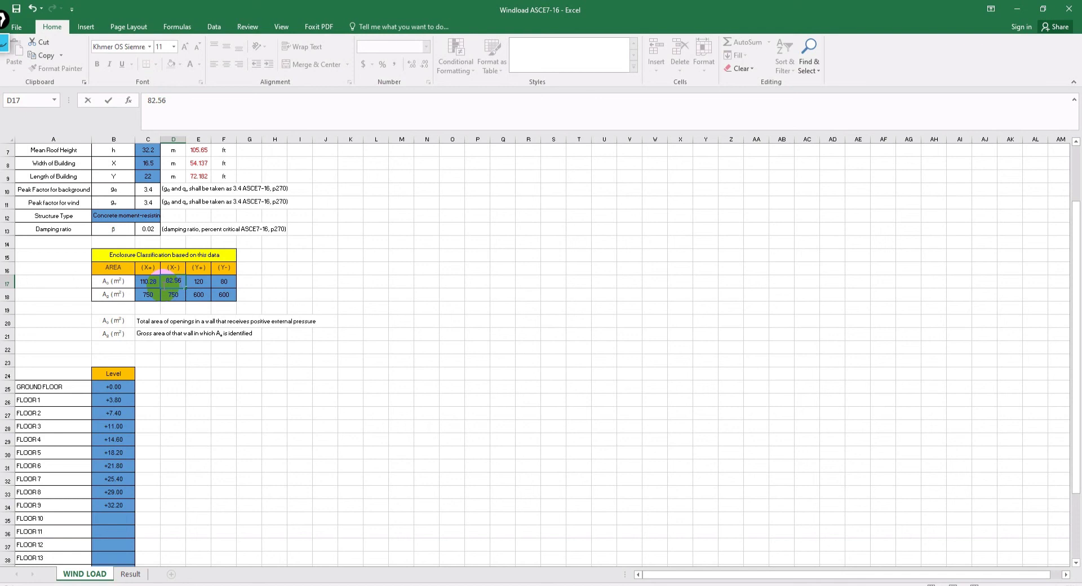
key("Tab")
type("146")
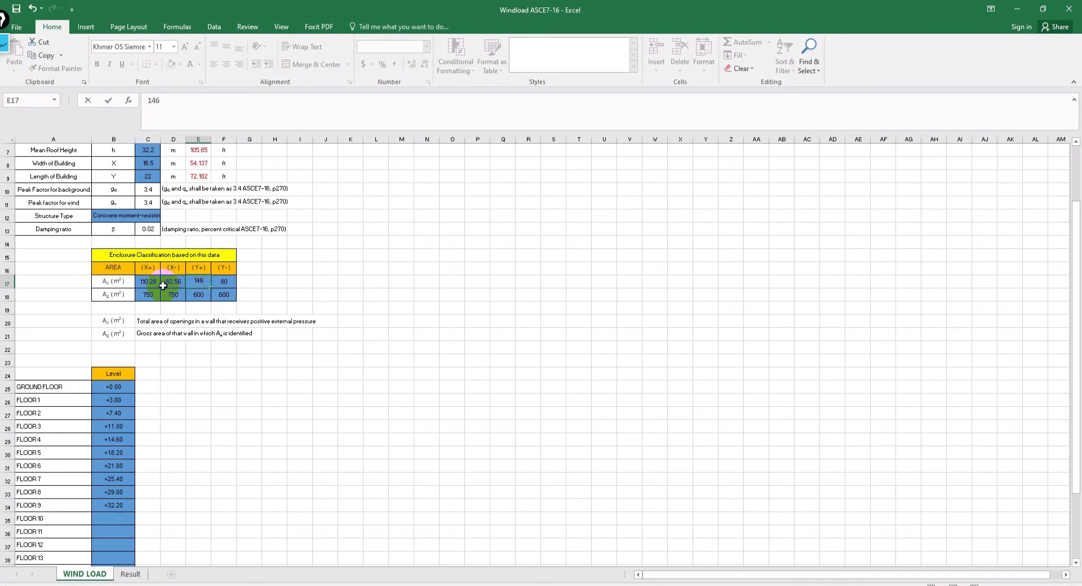
key("Tab")
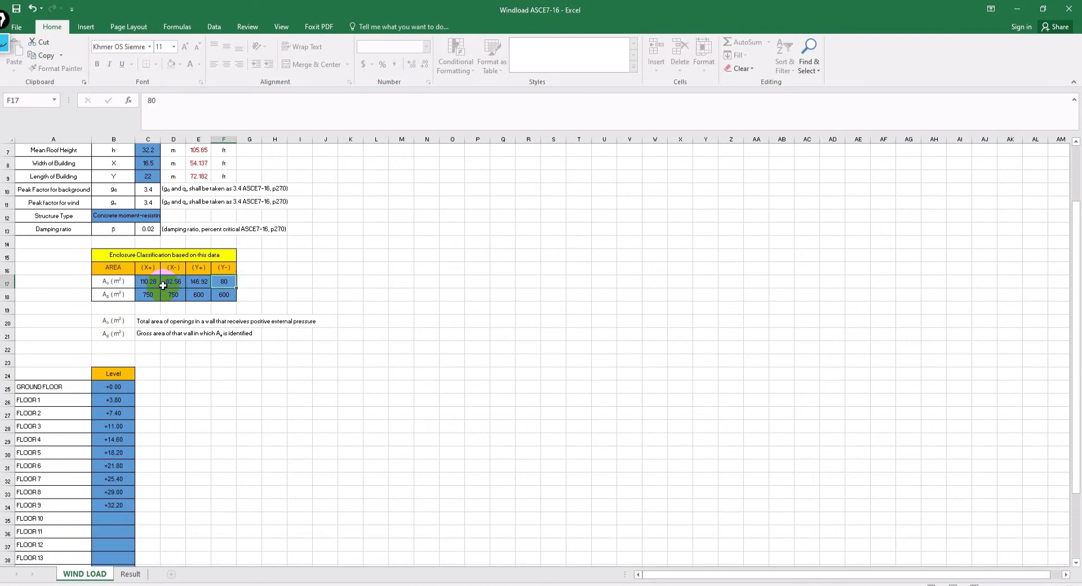
type("55.44")
left_click(161, 288)
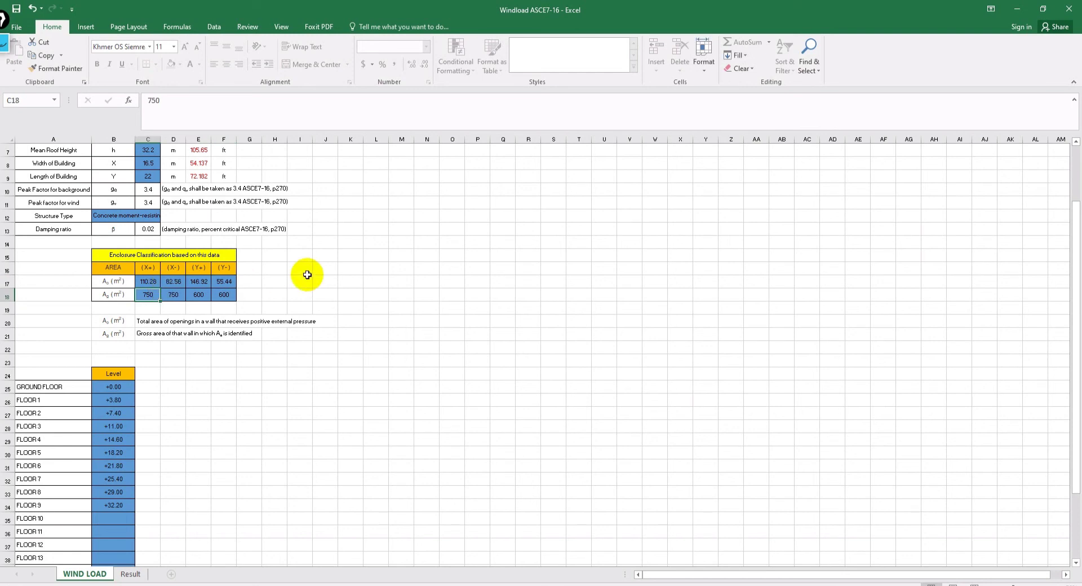
Enter gross wall areas 708.4, 708.4, 531.3 and 531.3 in C18:F18
type("70")
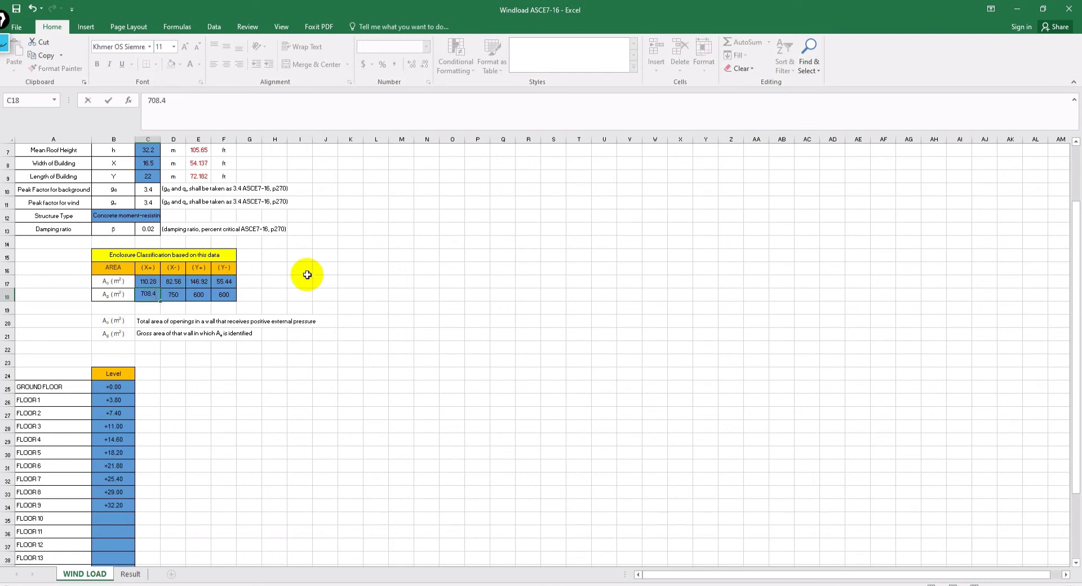
key("Tab")
type("7")
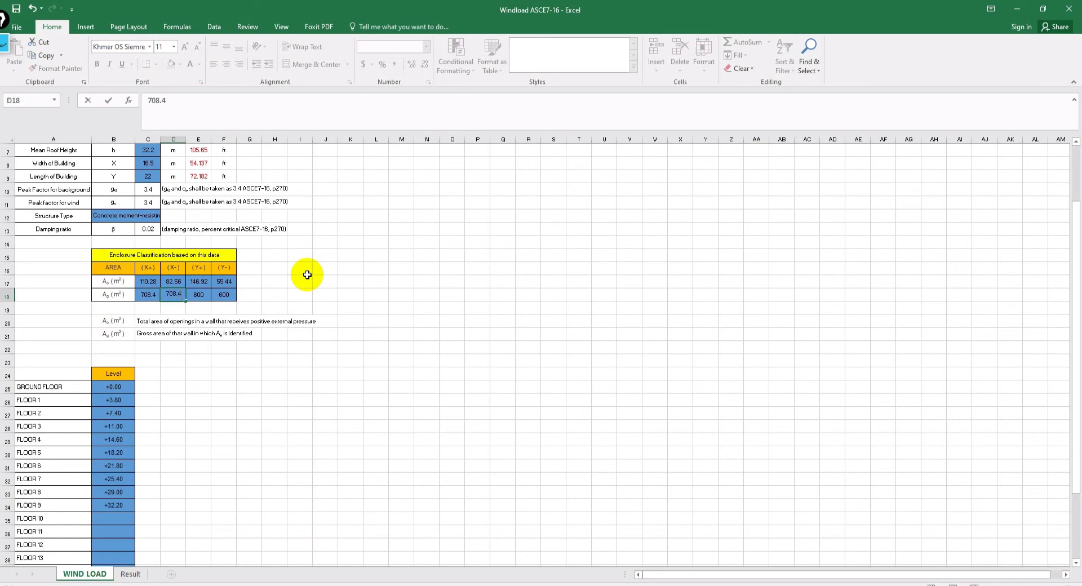
key("Tab")
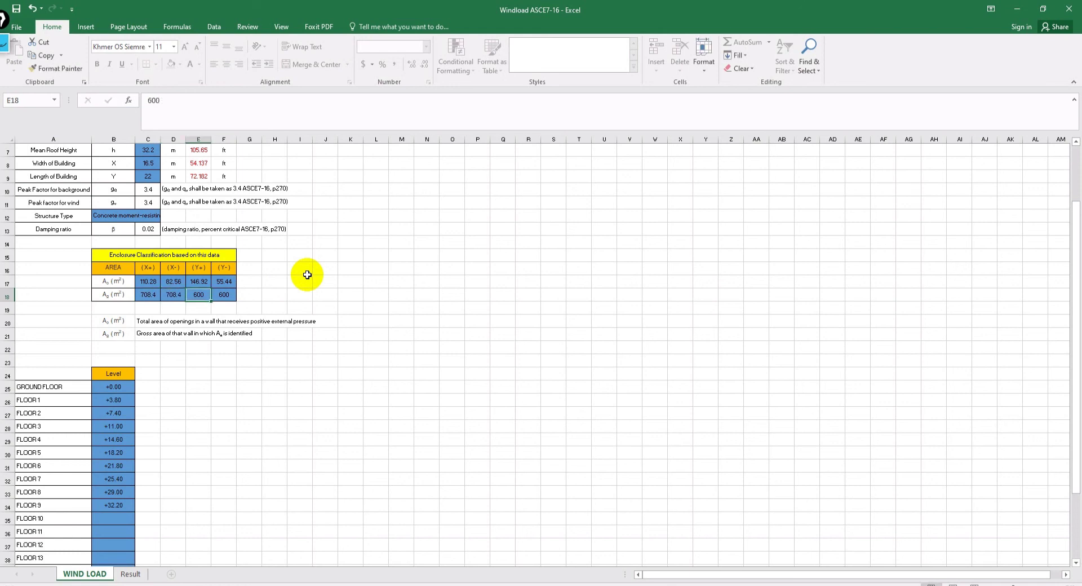
type("531.3")
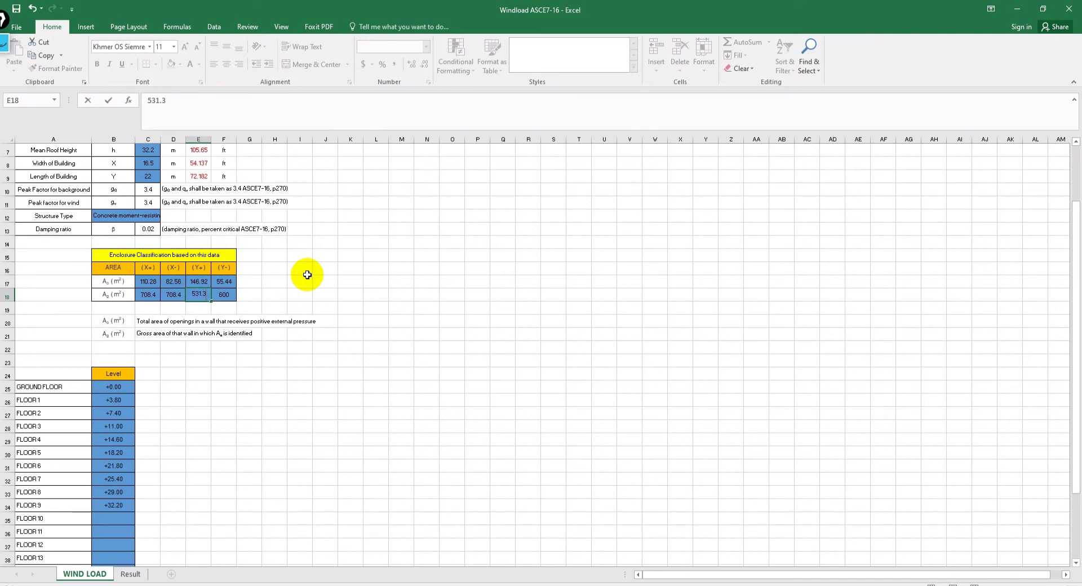
key("Tab")
type("5")
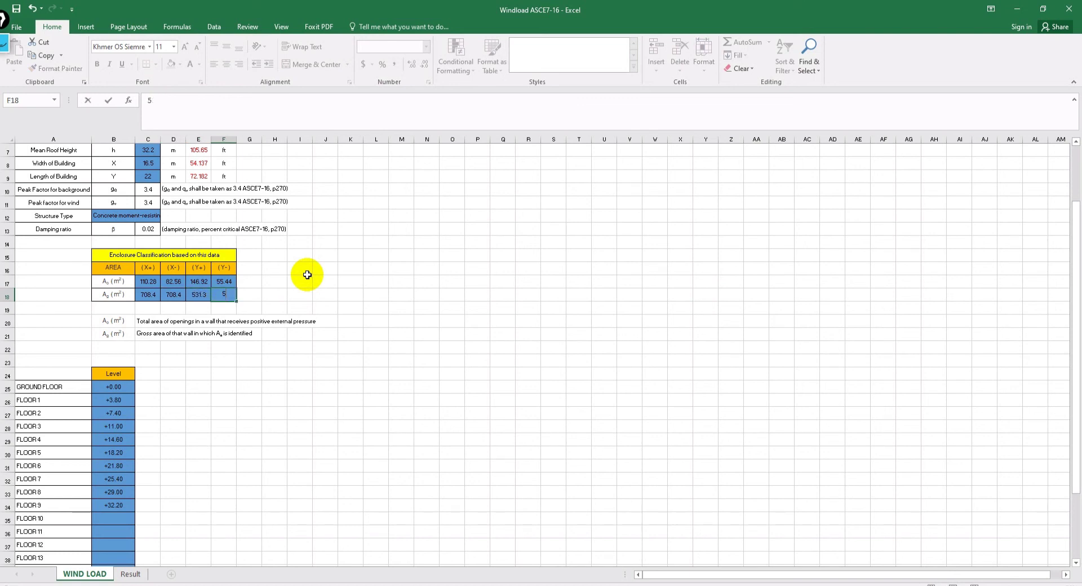
key("Return")
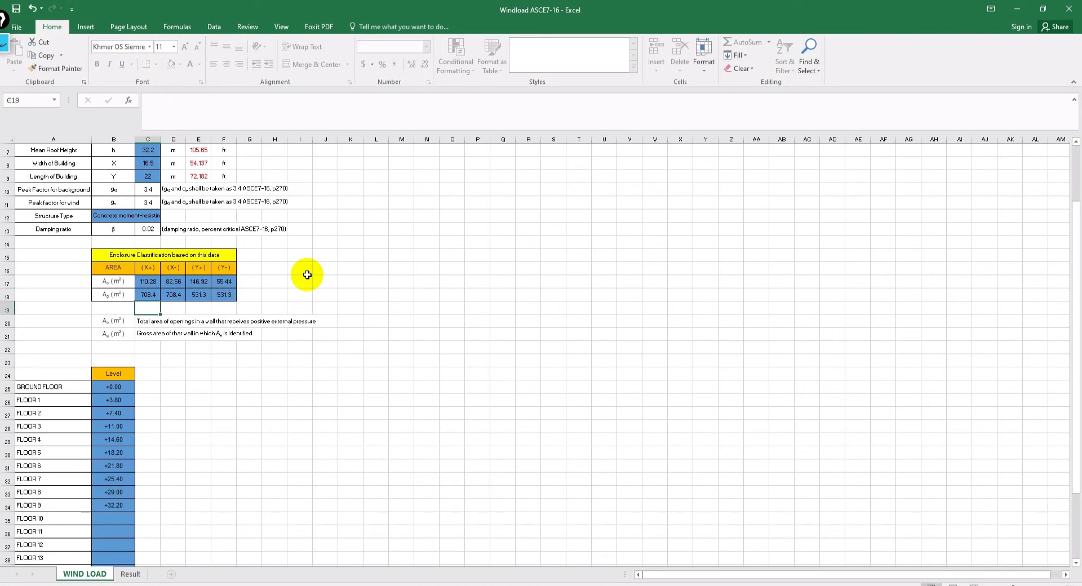
Switch to the Result sheet
left_click(116, 397)
scroll(129, 380, "down", 1)
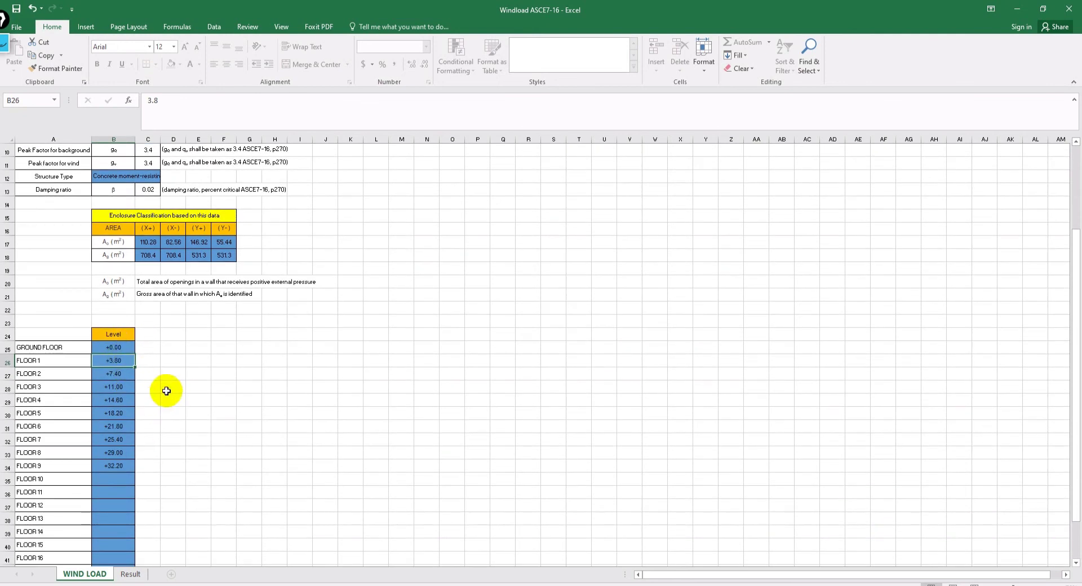
scroll(169, 389, "up", 1)
scroll(165, 380, "up", 1)
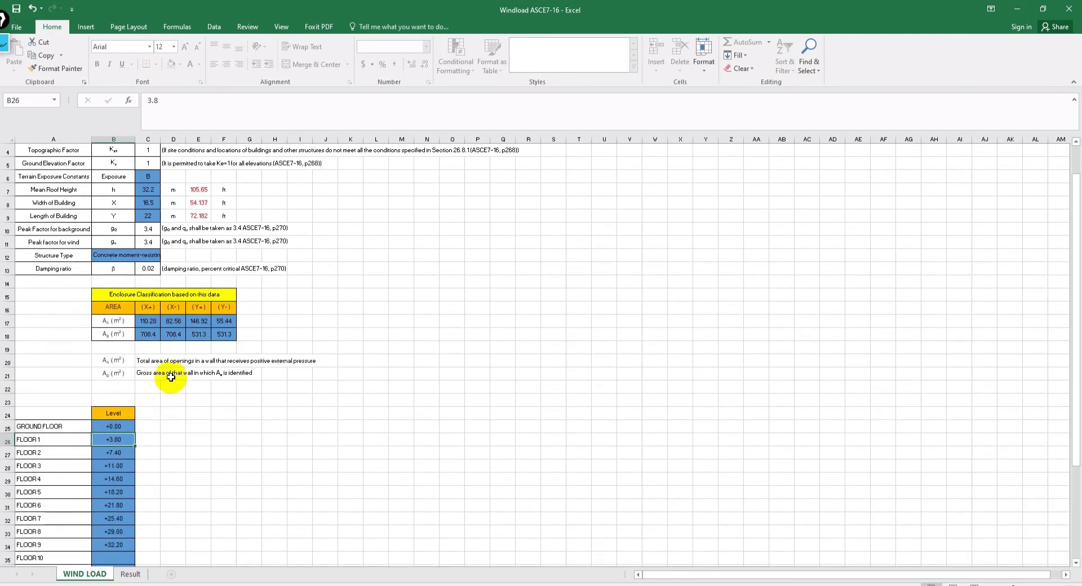
scroll(175, 374, "up", 1)
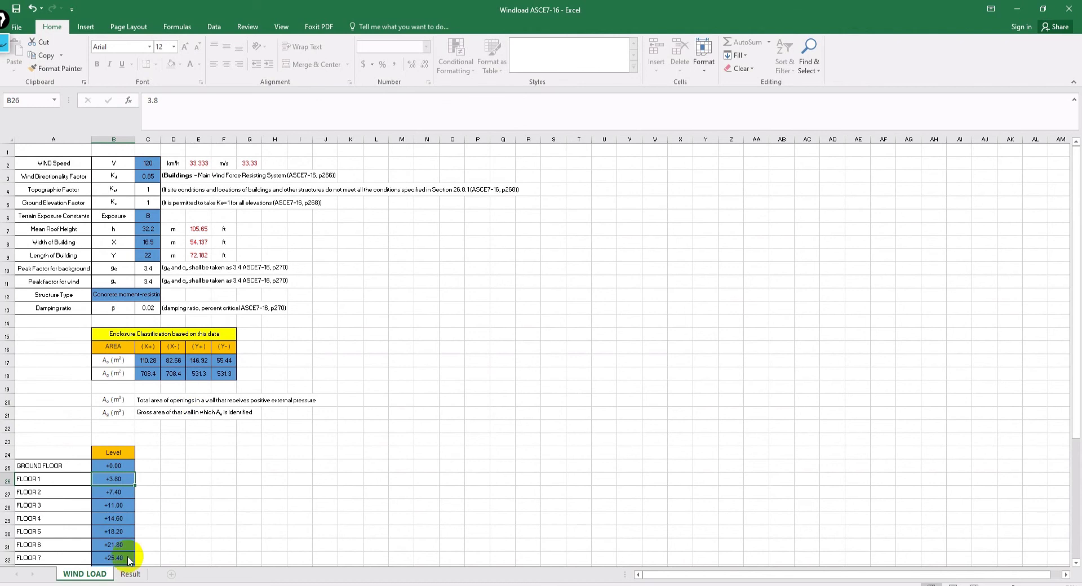
left_click(130, 574)
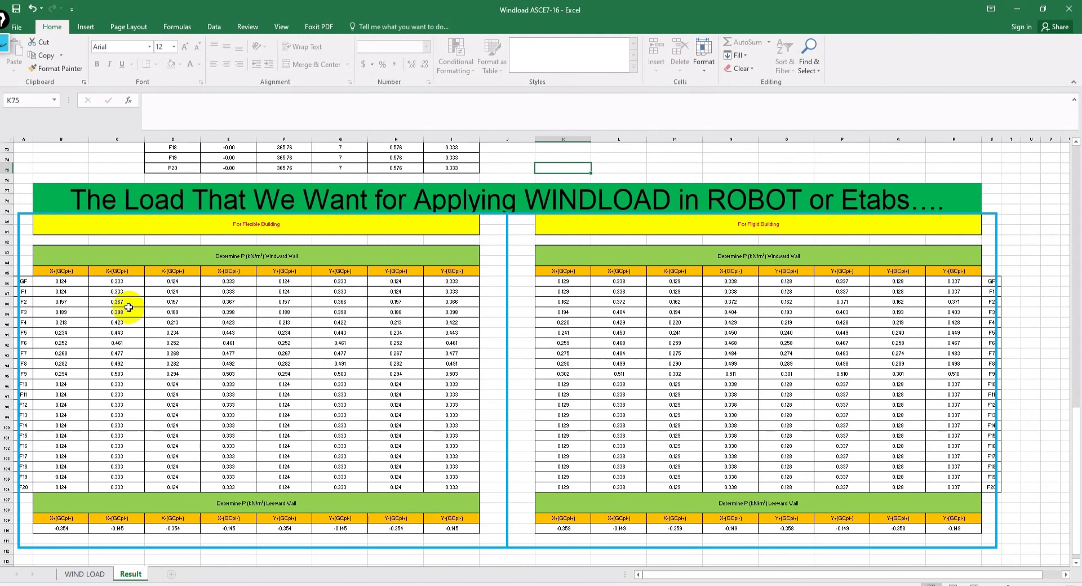
left_click_drag(59, 282, 127, 491)
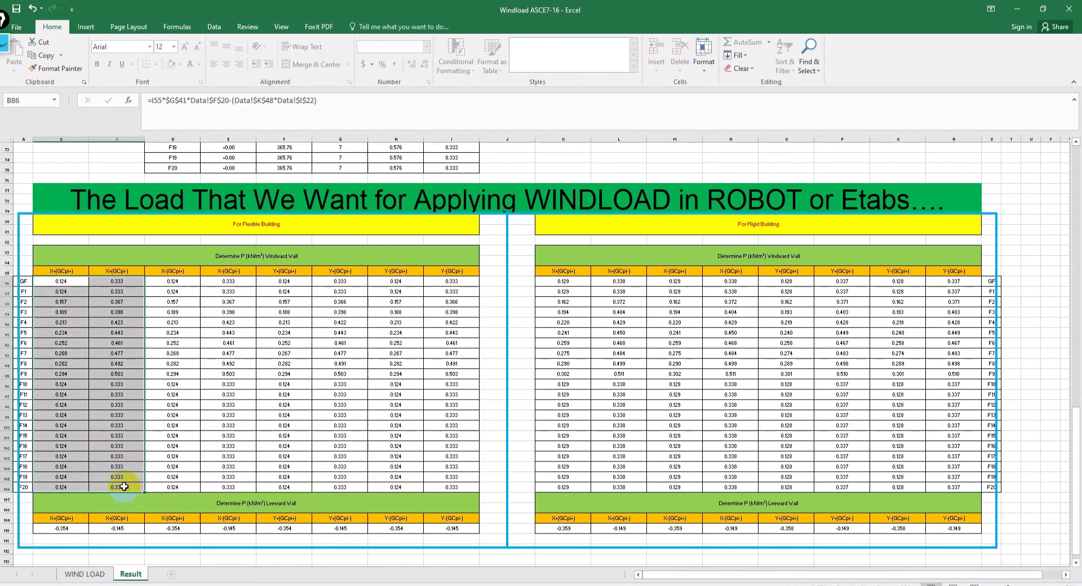
left_click(62, 271)
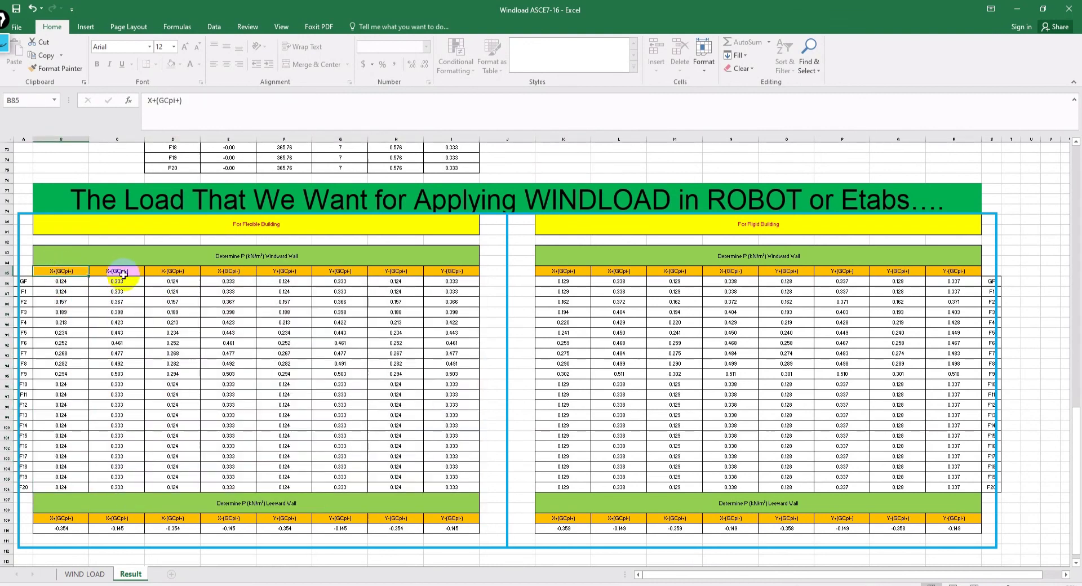
left_click(117, 271)
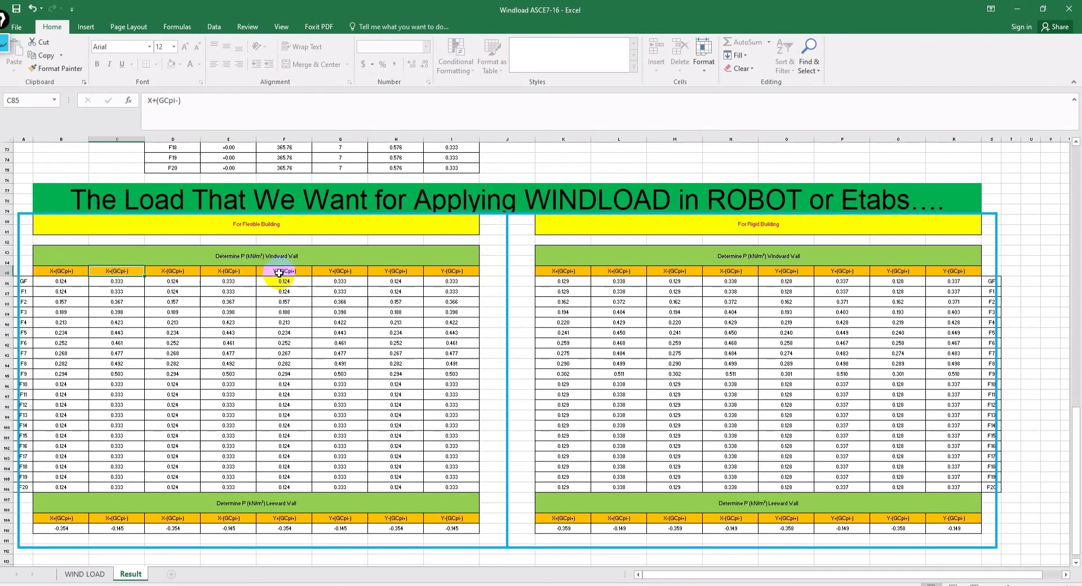
left_click(283, 271)
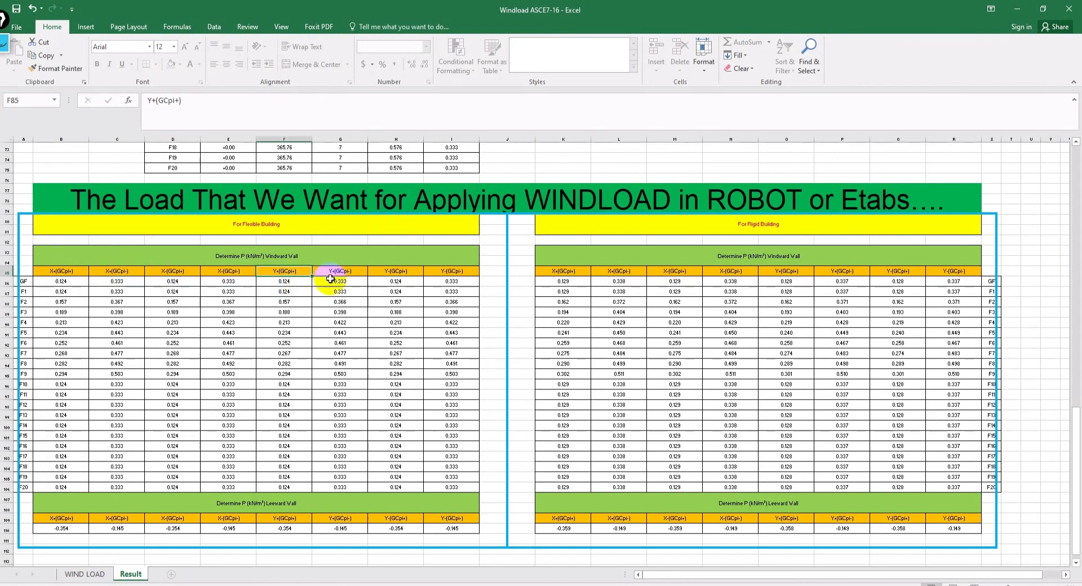
left_click(343, 272)
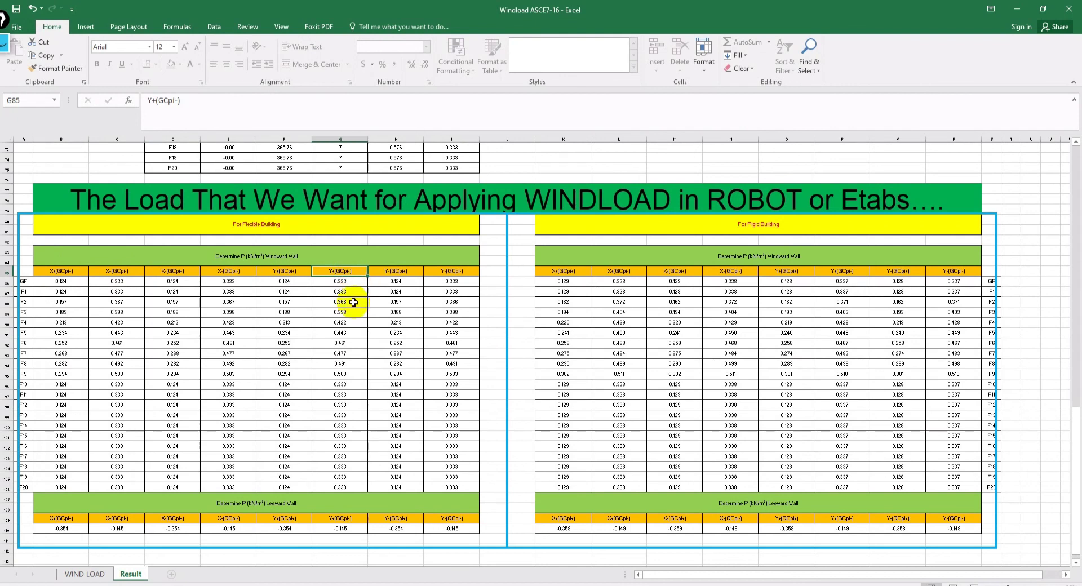
left_click(492, 406)
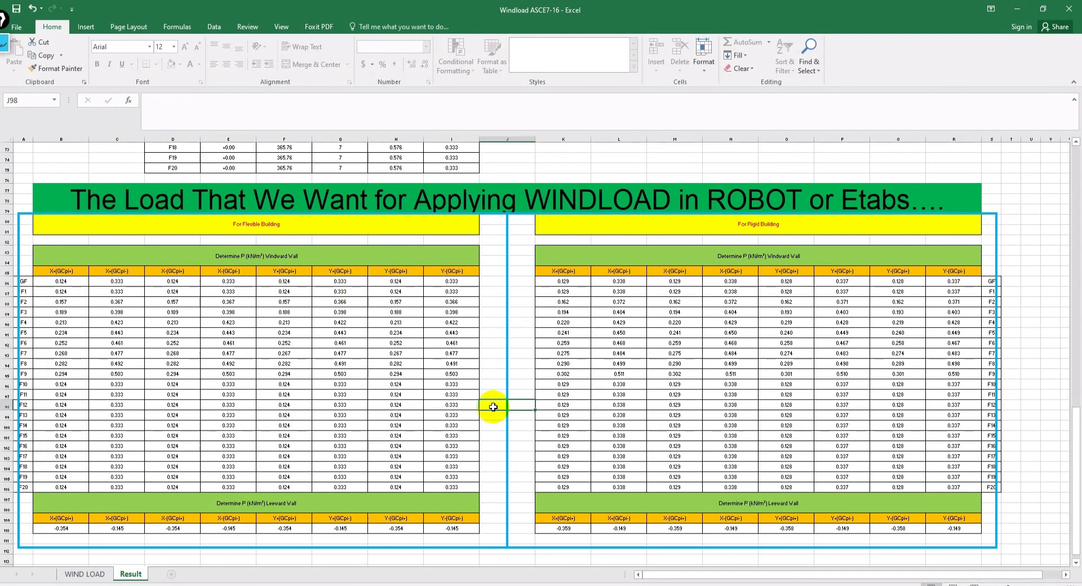
scroll(473, 467, "up", 2)
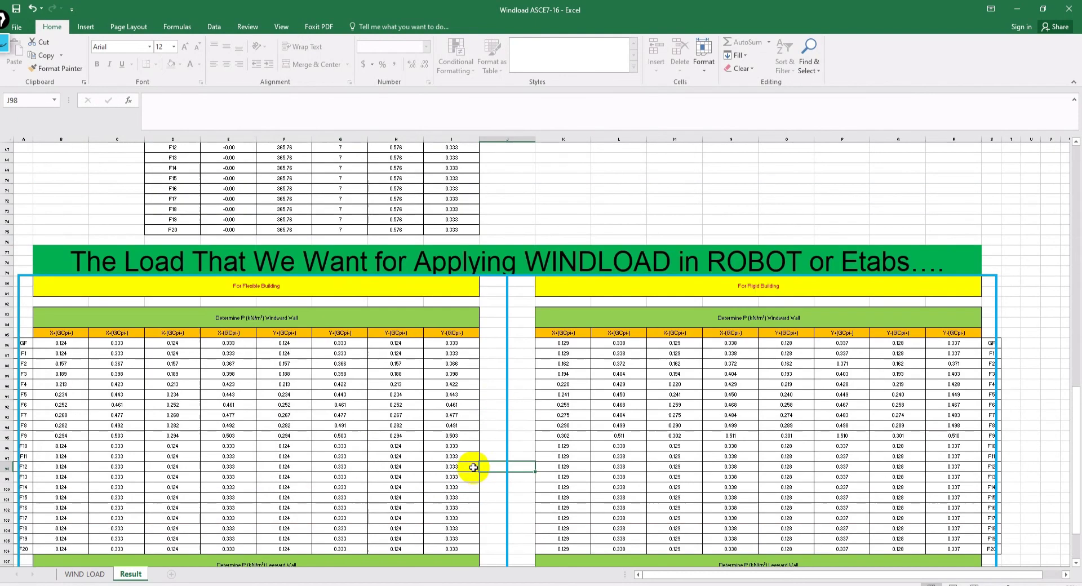
left_click(85, 573)
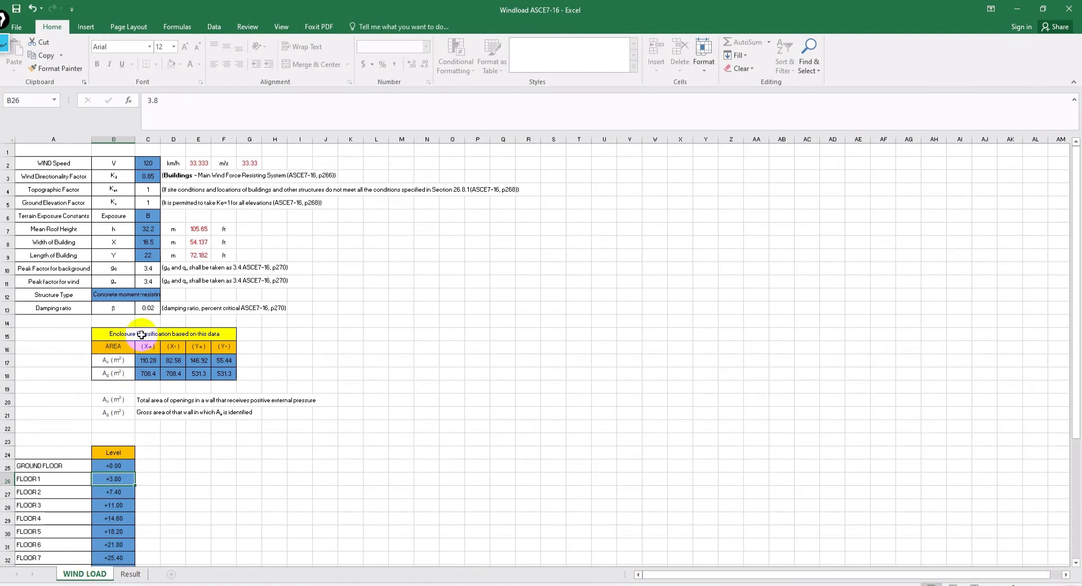
scroll(142, 360, "down", 2)
scroll(143, 364, "down", 2)
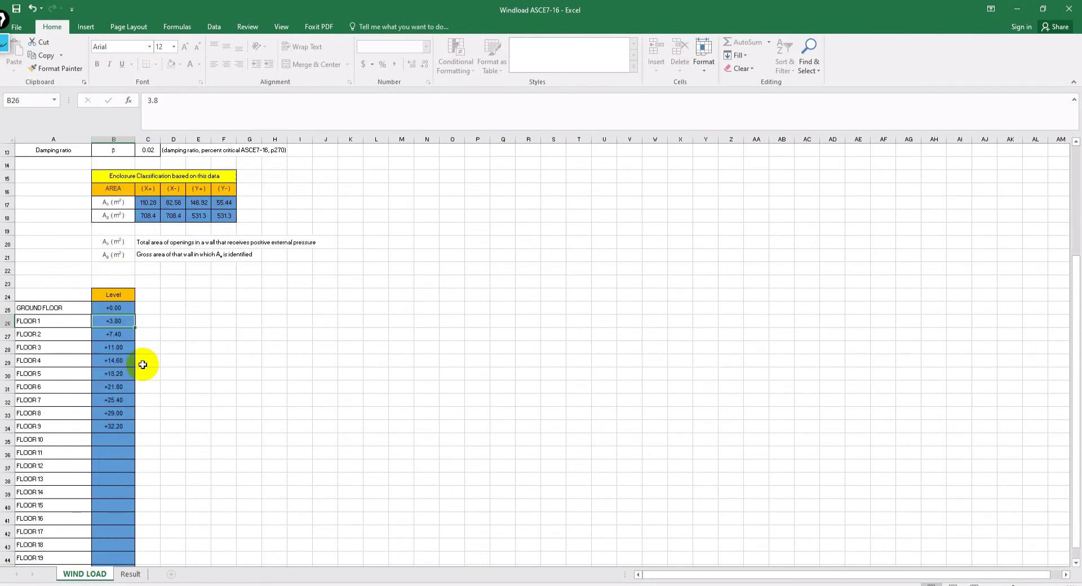
scroll(143, 364, "up", 4)
left_click(130, 573)
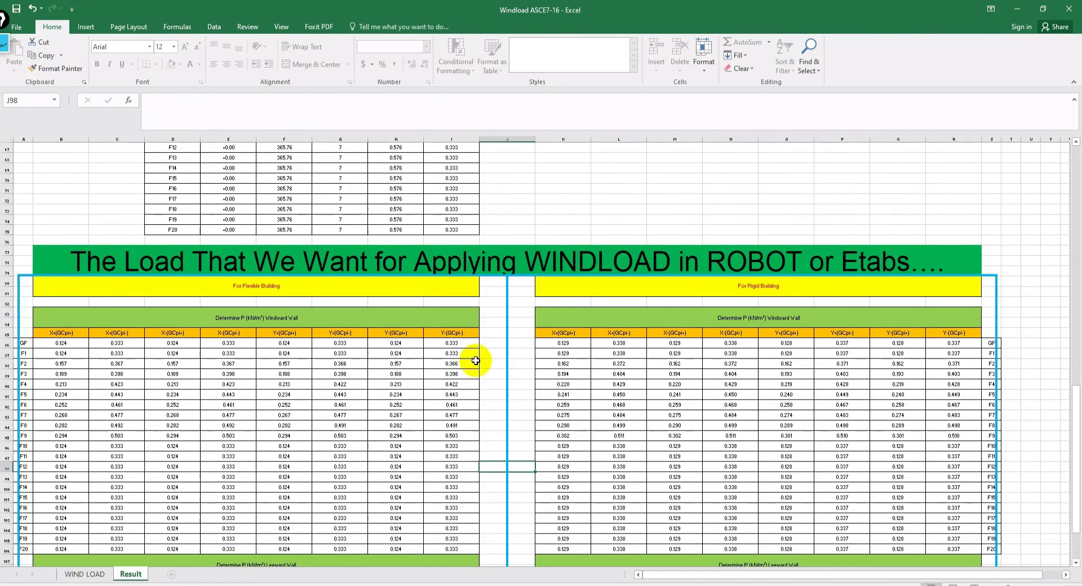
scroll(485, 349, "down", 2)
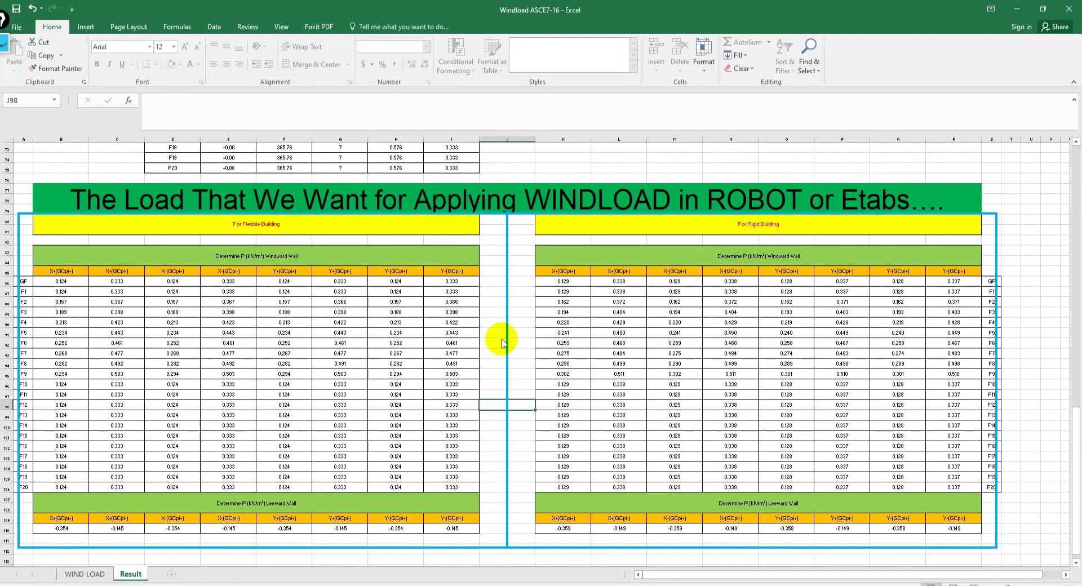
left_click(335, 256)
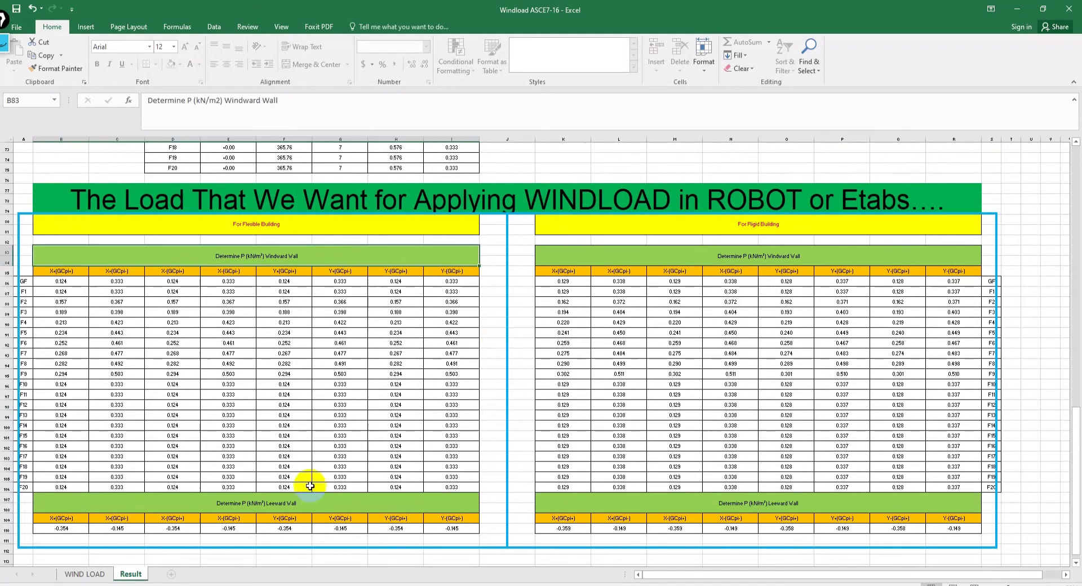
left_click(318, 503)
scroll(451, 464, "up", 2)
scroll(482, 459, "up", 2)
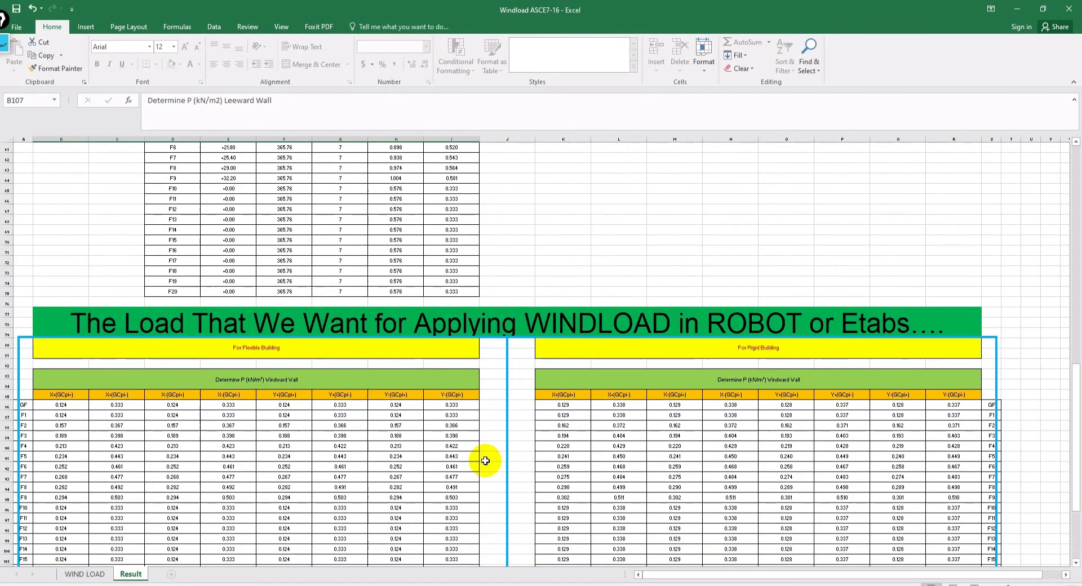
scroll(485, 461, "down", 4)
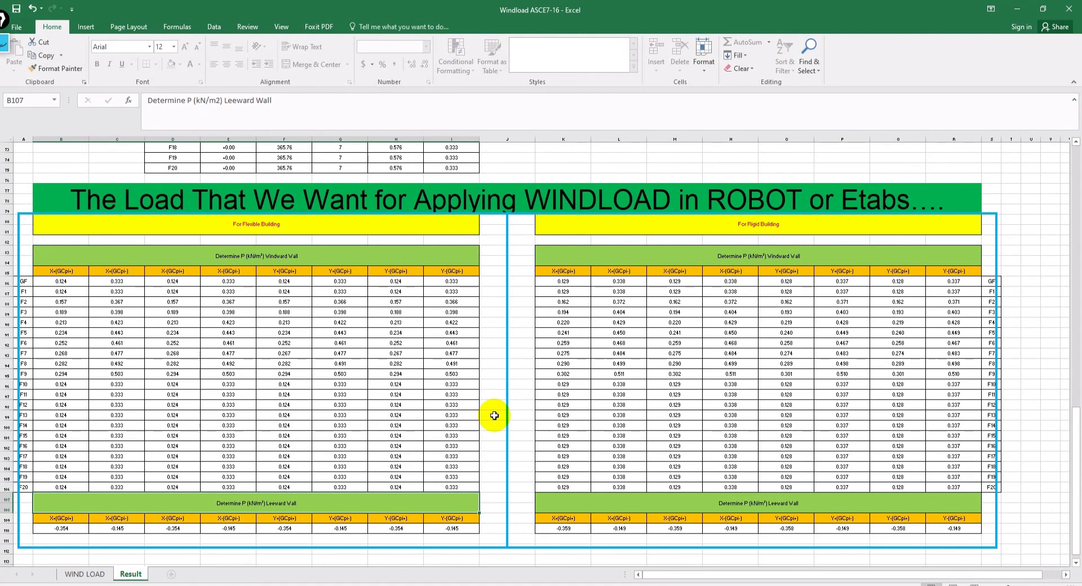
Scroll to the top of the Result sheet, showing natural frequency 0.943 Hz
scroll(494, 415, "up", 1)
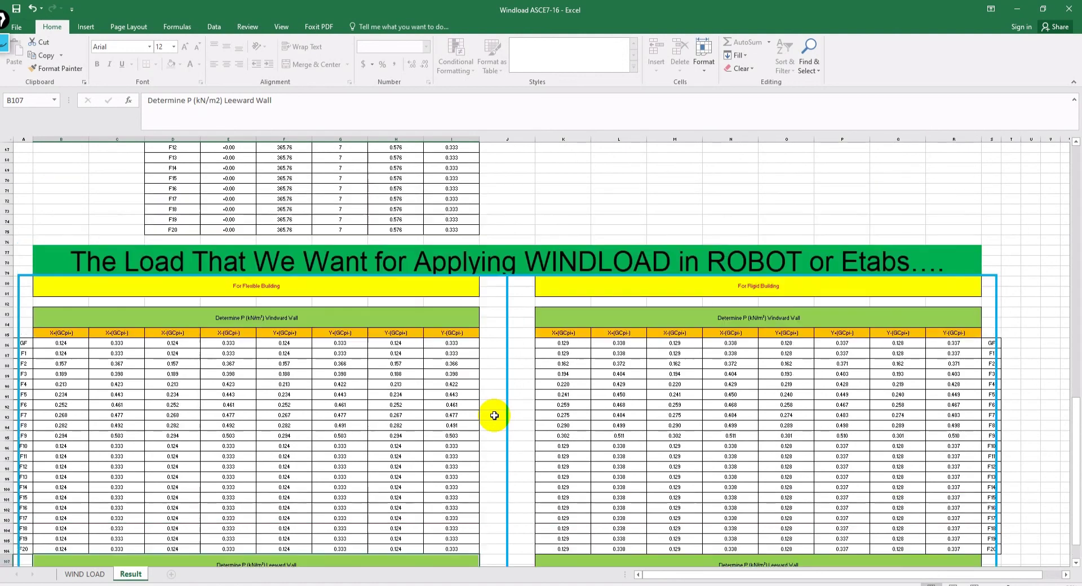
scroll(494, 415, "up", 2)
scroll(494, 415, "up", 5)
scroll(494, 415, "up", 1)
scroll(494, 415, "up", 2)
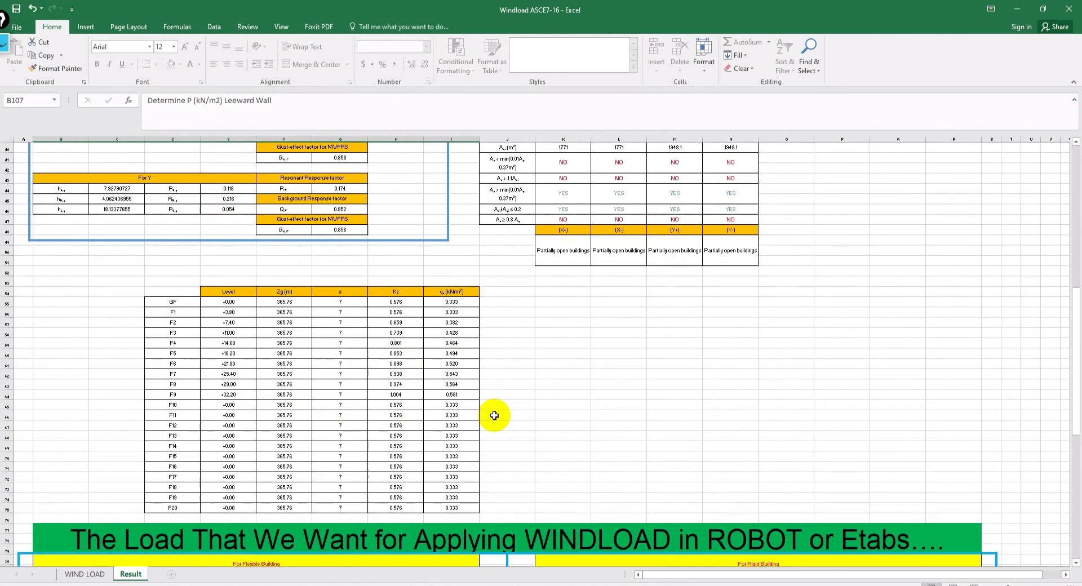
scroll(494, 415, "up", 3)
scroll(494, 416, "up", 2)
scroll(494, 415, "up", 3)
scroll(494, 415, "up", 2)
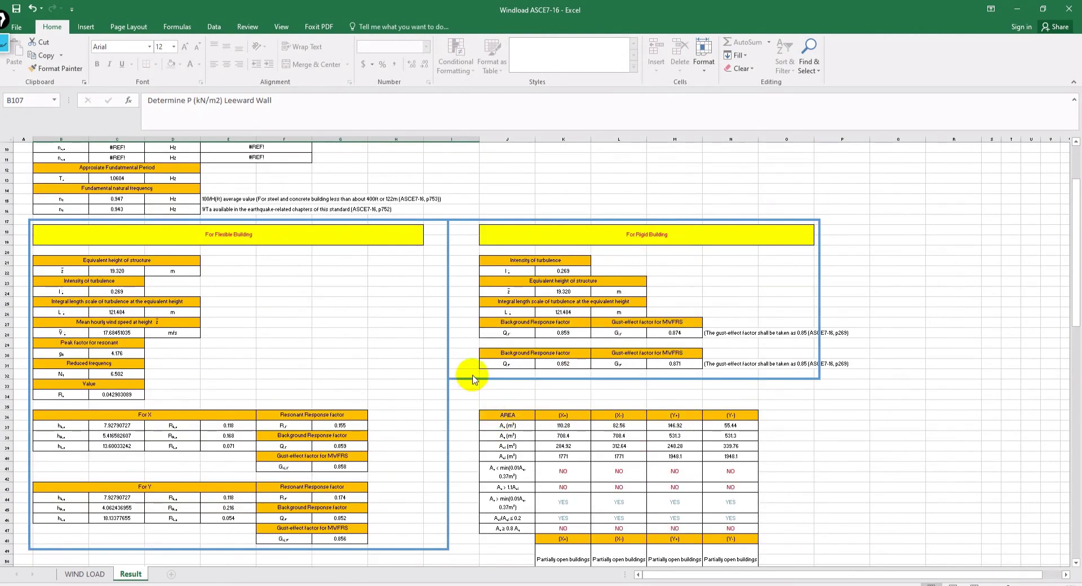
scroll(475, 374, "down", 1)
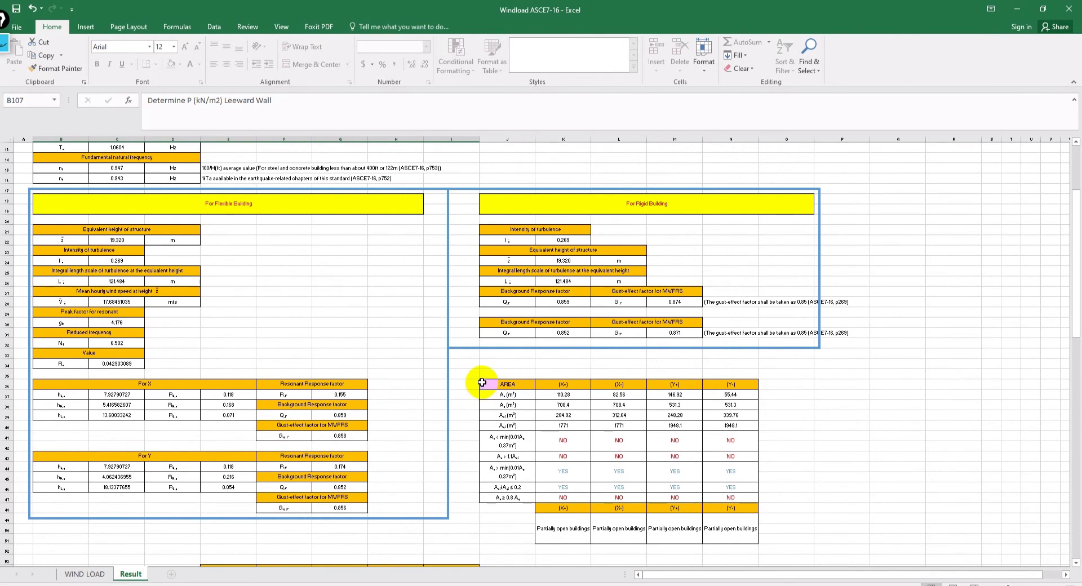
scroll(476, 381, "up", 1)
scroll(473, 377, "up", 2)
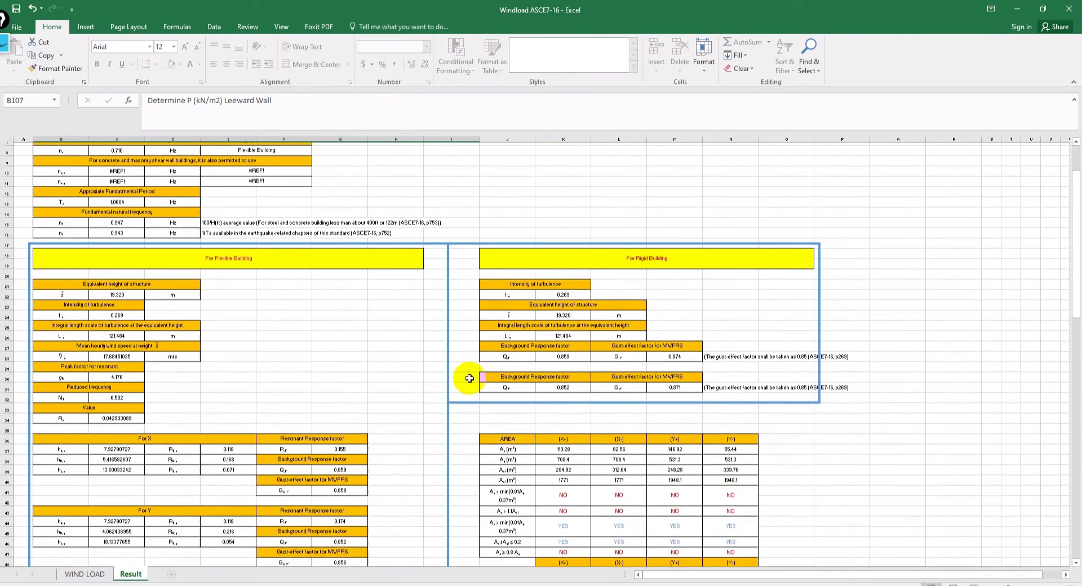
scroll(475, 395, "up", 1)
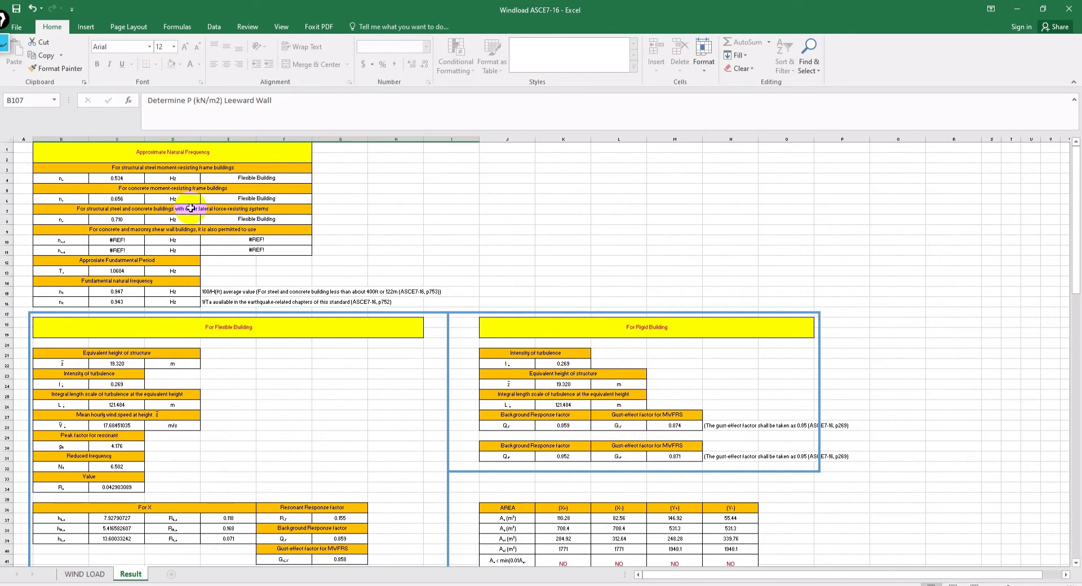
Point out the flexible and rigid building gust-factor sections (rigid 0.874 and 0.871)
left_click(247, 329)
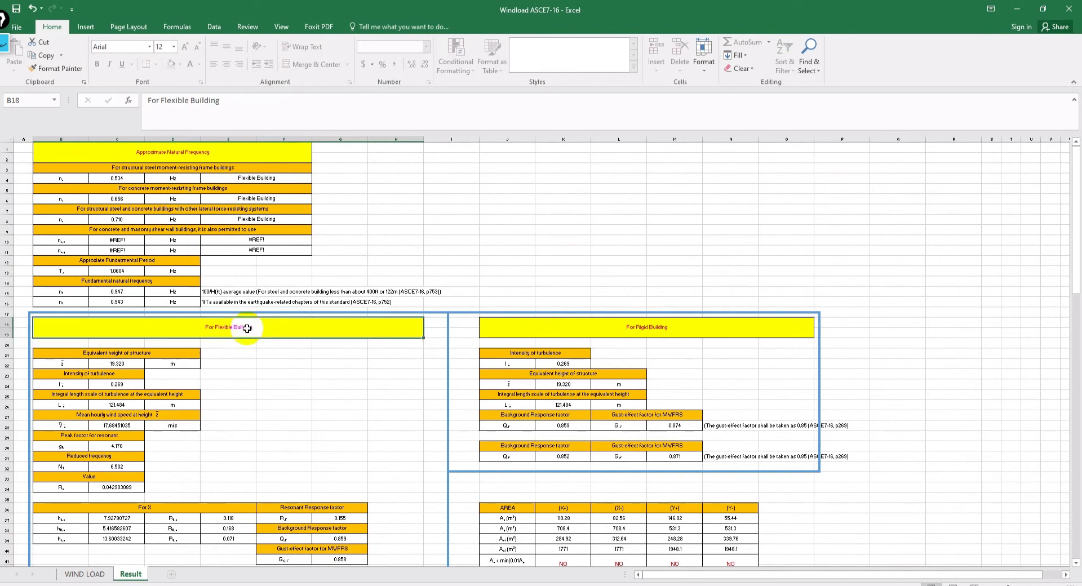
left_click(661, 331)
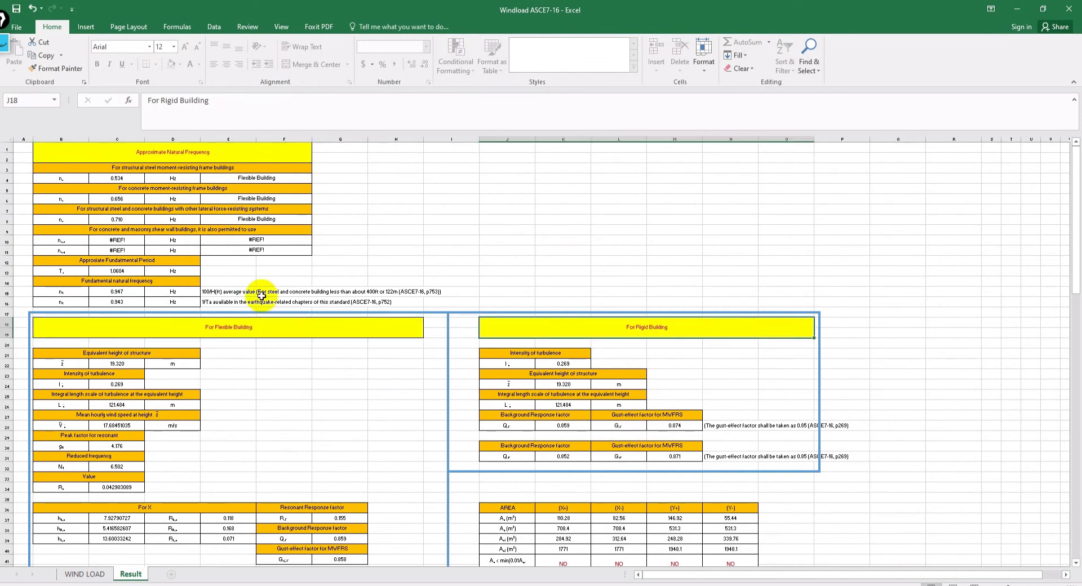
left_click(263, 329)
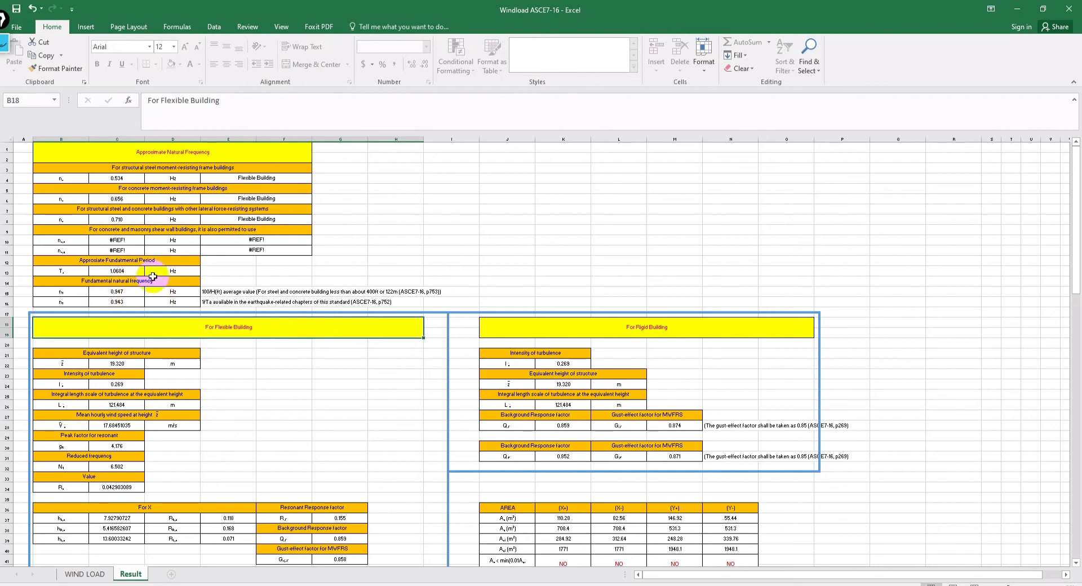
Inspect the natural frequency formulas in C4, C6 and C8 and the flexible-or-rigid classifications in E6 and E8
left_click(164, 152)
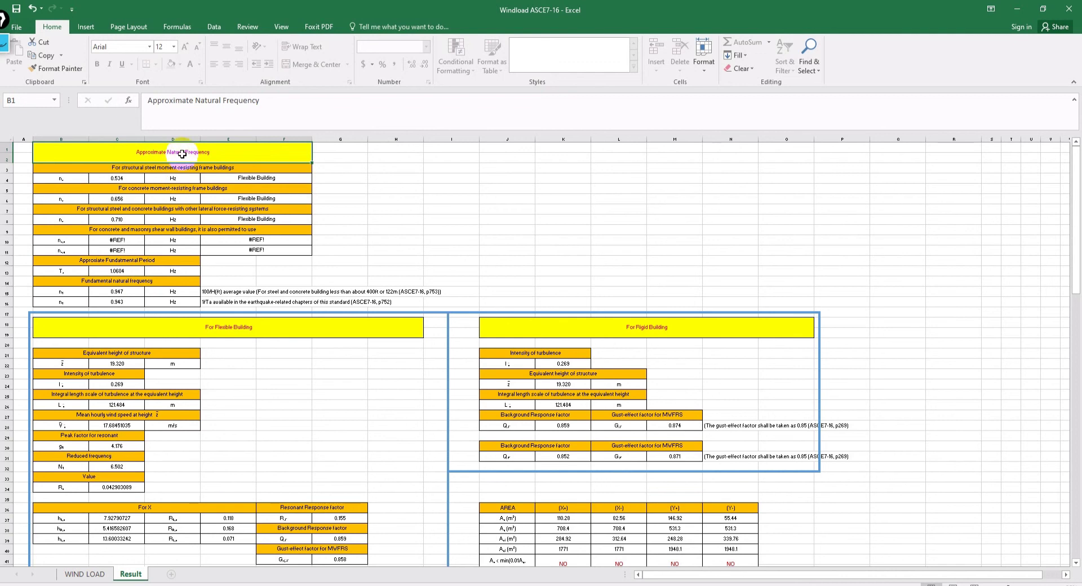
left_click(130, 179)
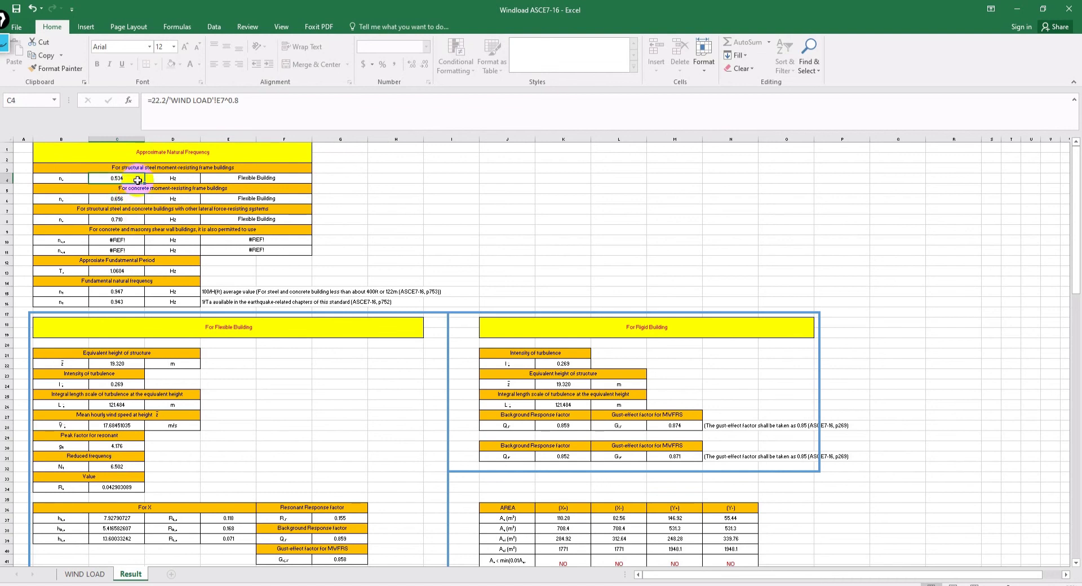
left_click(270, 199)
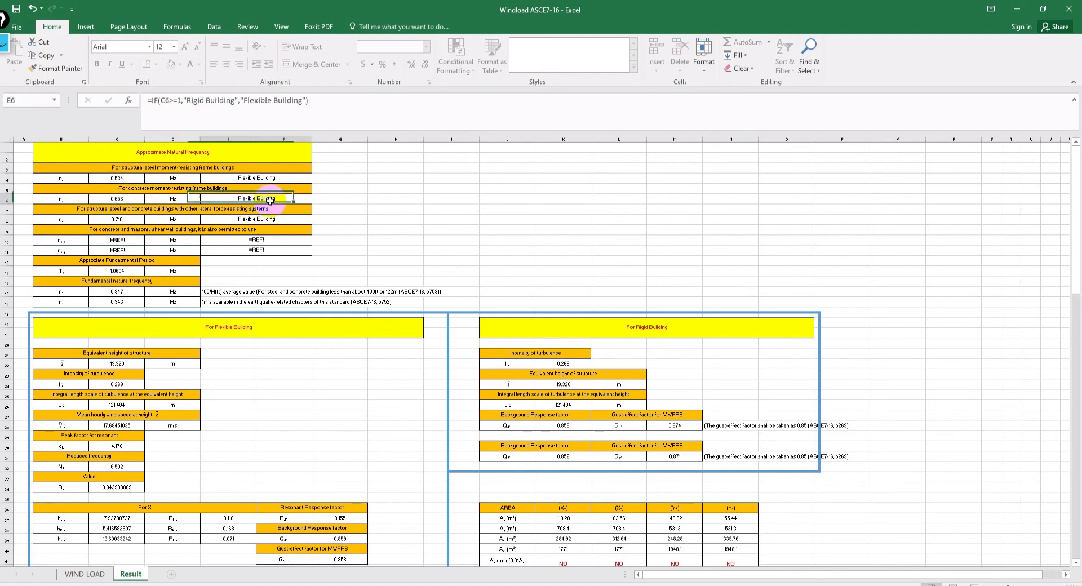
left_click(268, 219)
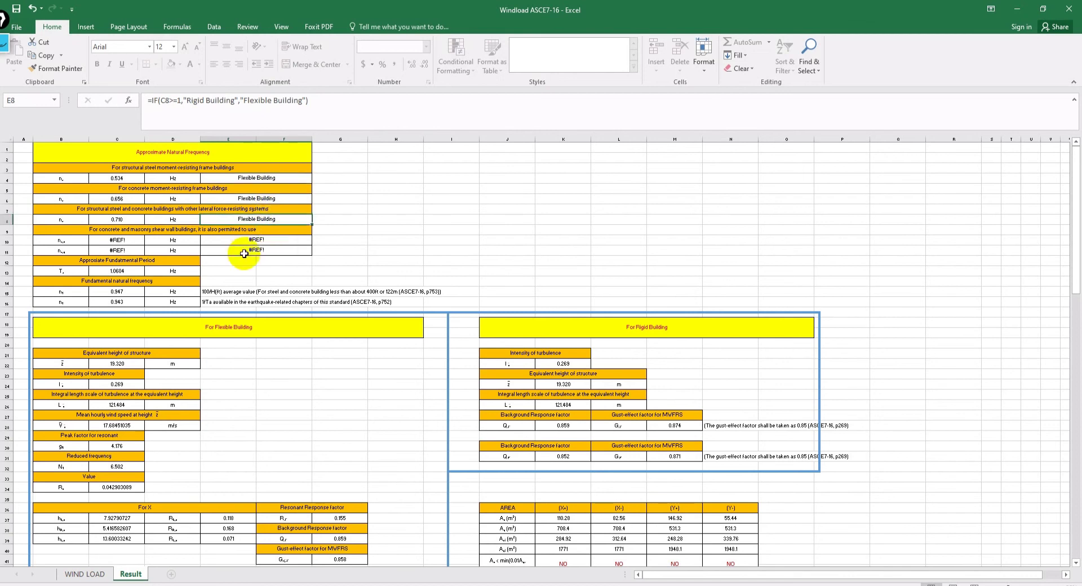
left_click(117, 219)
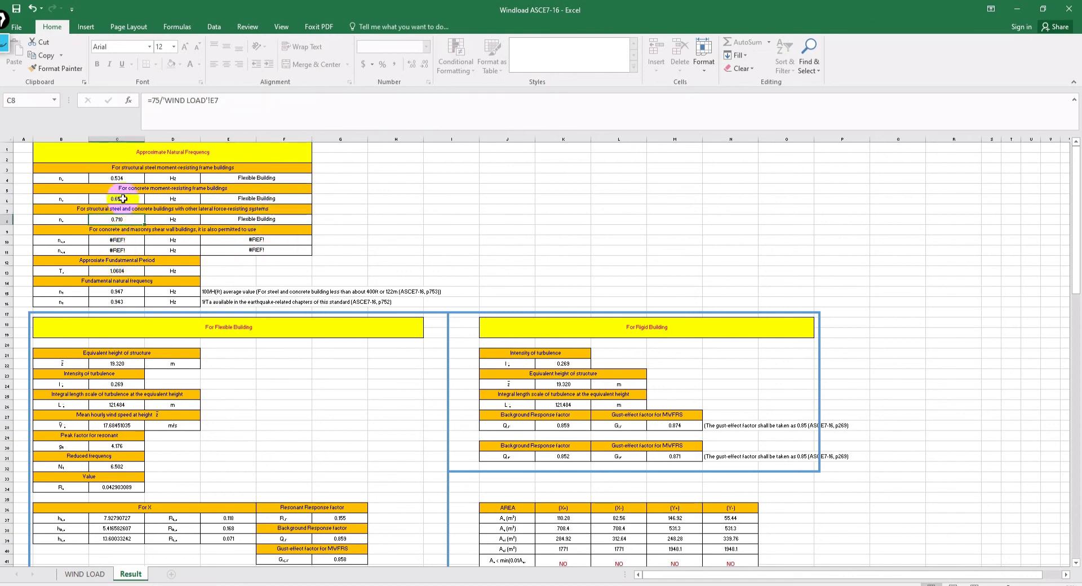
left_click(123, 198)
Review the average natural frequency formula in C15 and the ASCE7-16 note in E15
scroll(157, 243, "down", 1)
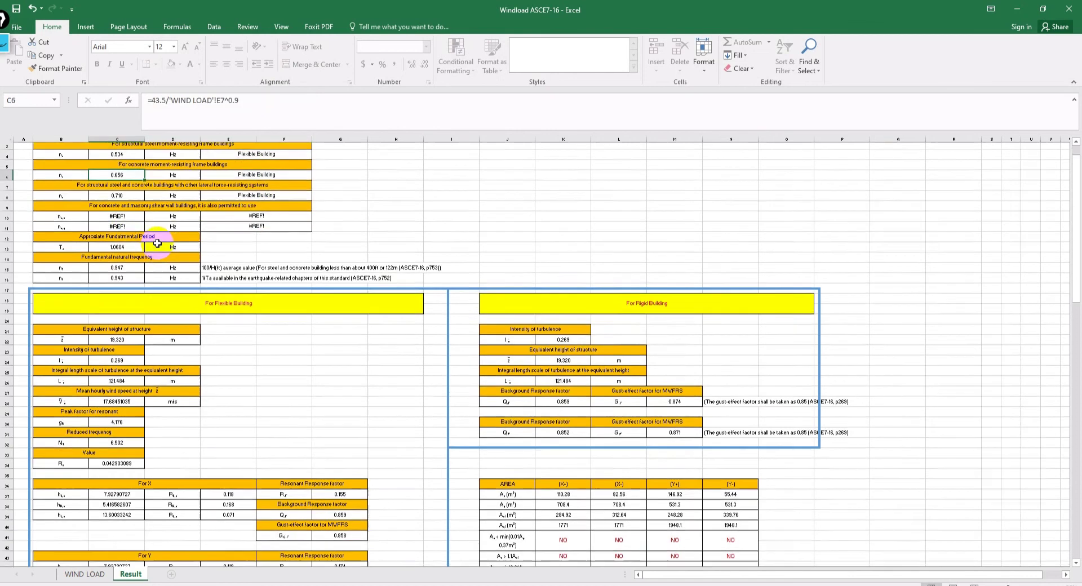
left_click(139, 263)
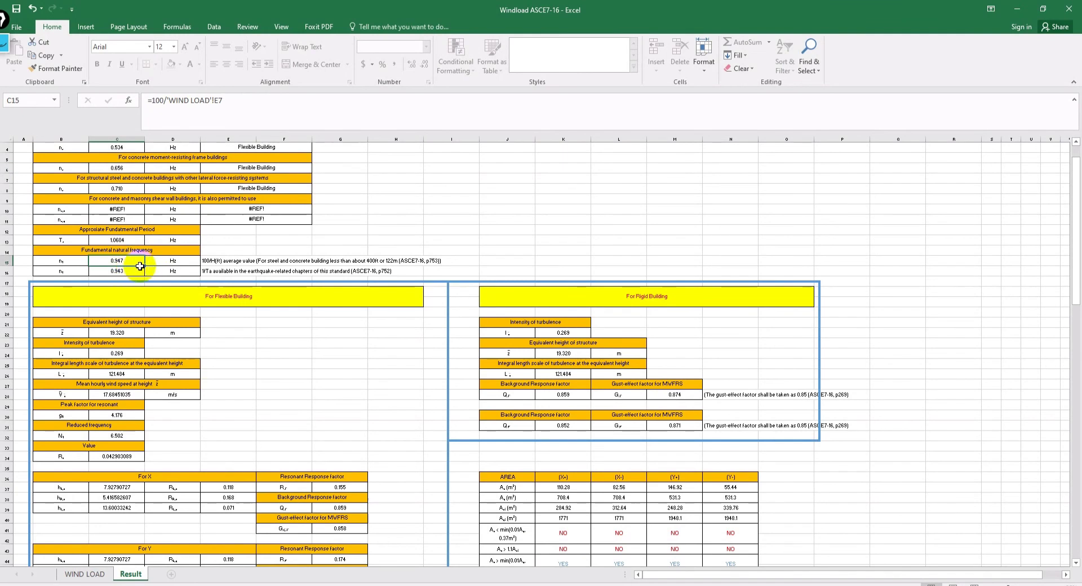
left_click(220, 261)
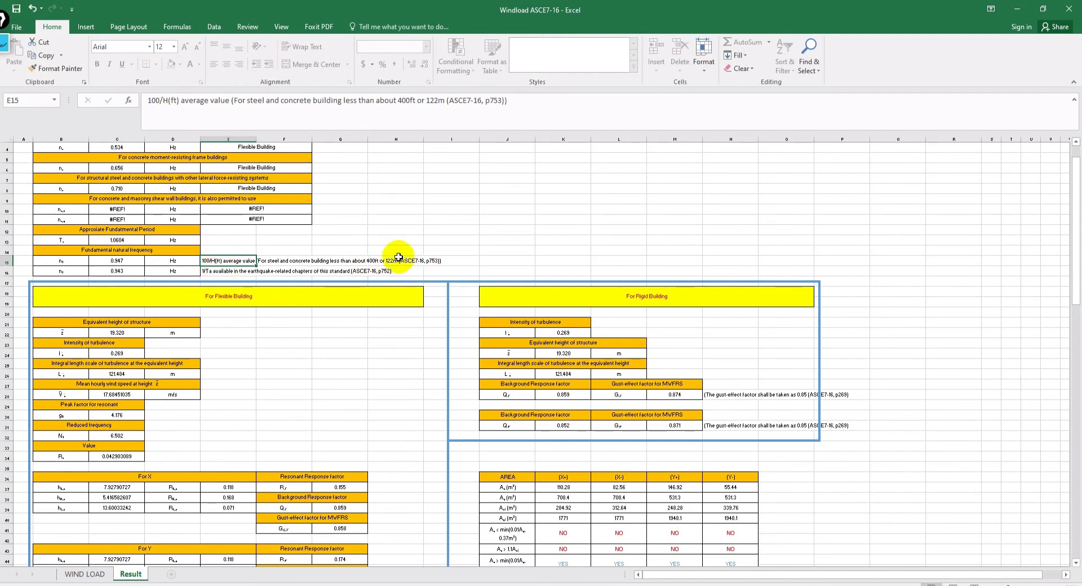
left_click(133, 262)
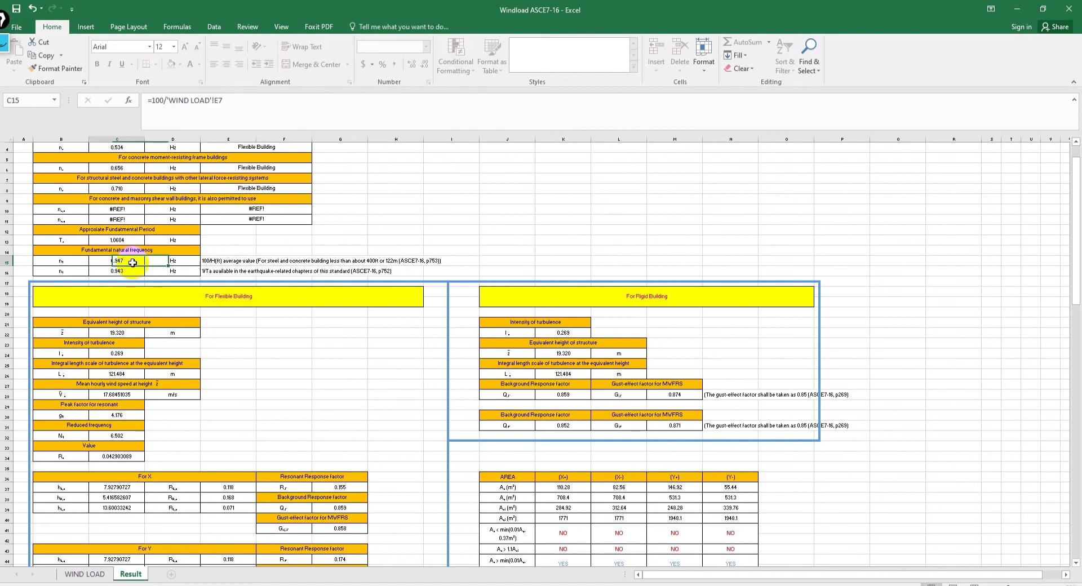
left_click(221, 262)
Scroll down the Result sheet to the windward and leeward wind pressure tables
scroll(237, 256, "down", 7)
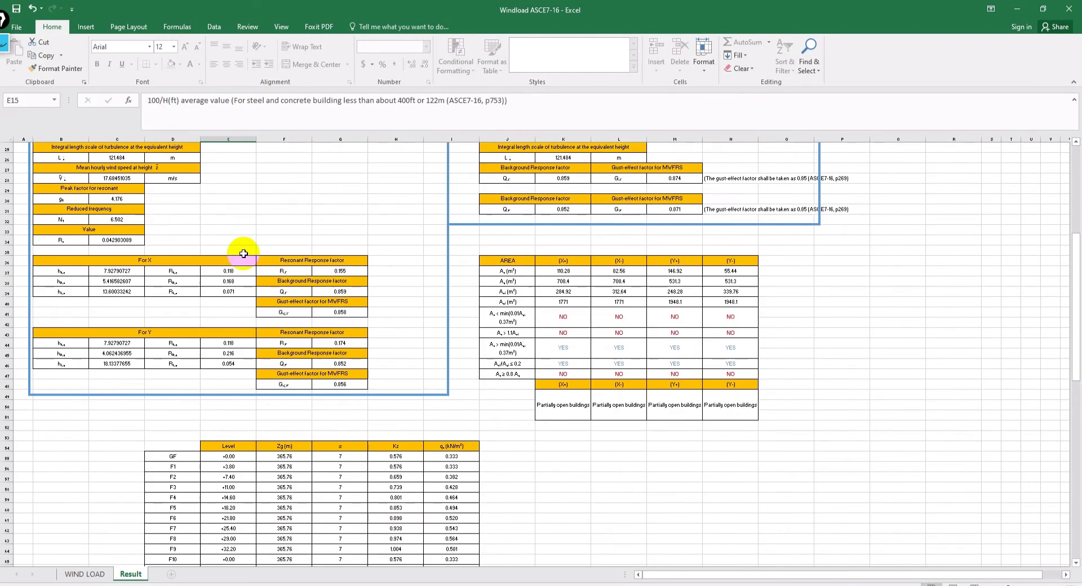
scroll(244, 254, "down", 2)
scroll(243, 254, "down", 2)
scroll(245, 252, "down", 4)
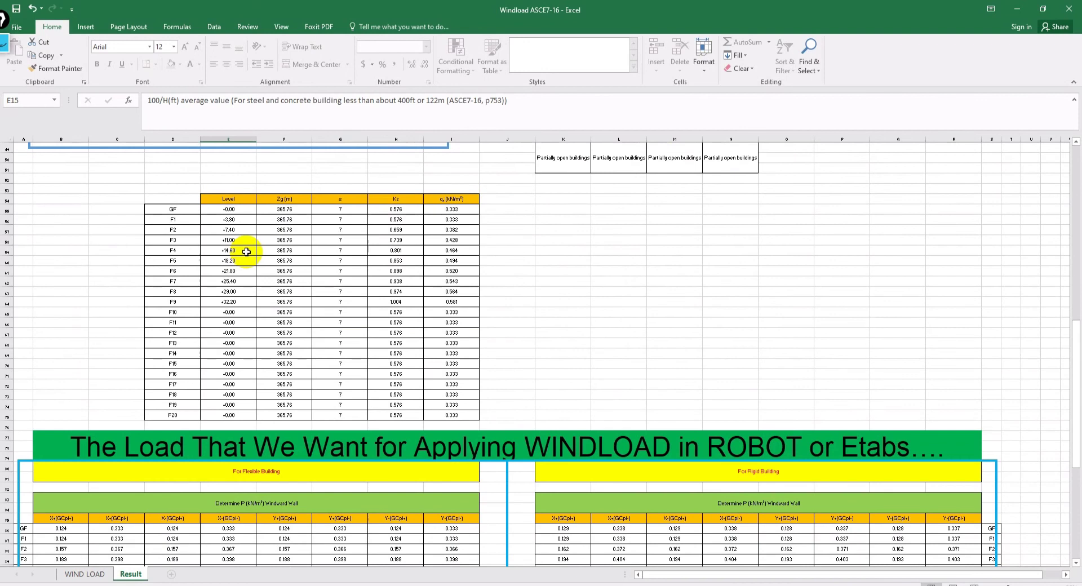
scroll(247, 251, "up", 4)
scroll(248, 252, "up", 4)
scroll(249, 251, "up", 3)
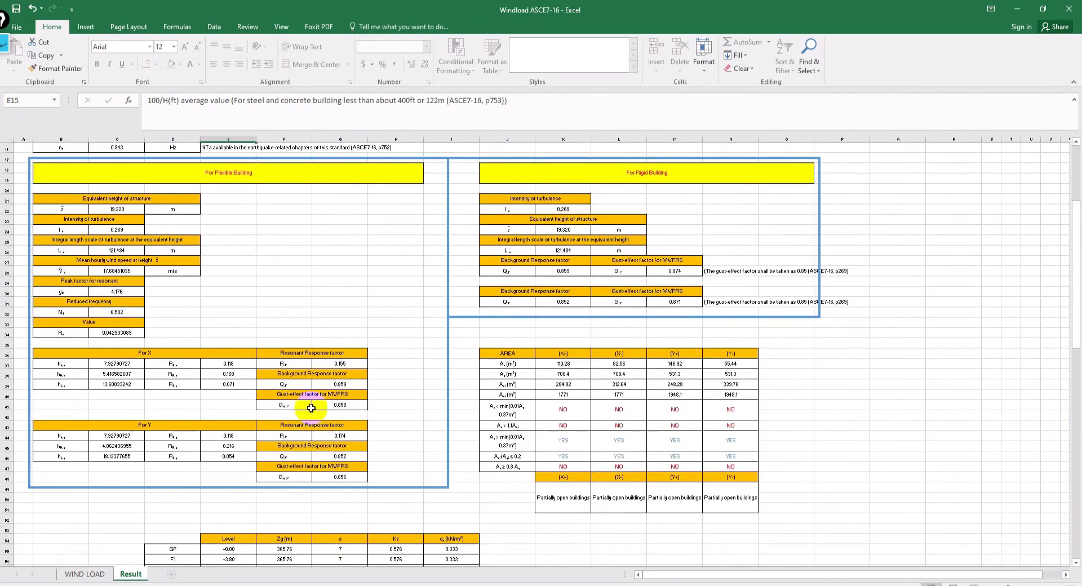
scroll(303, 375, "down", 9)
scroll(303, 375, "down", 5)
scroll(302, 375, "down", 3)
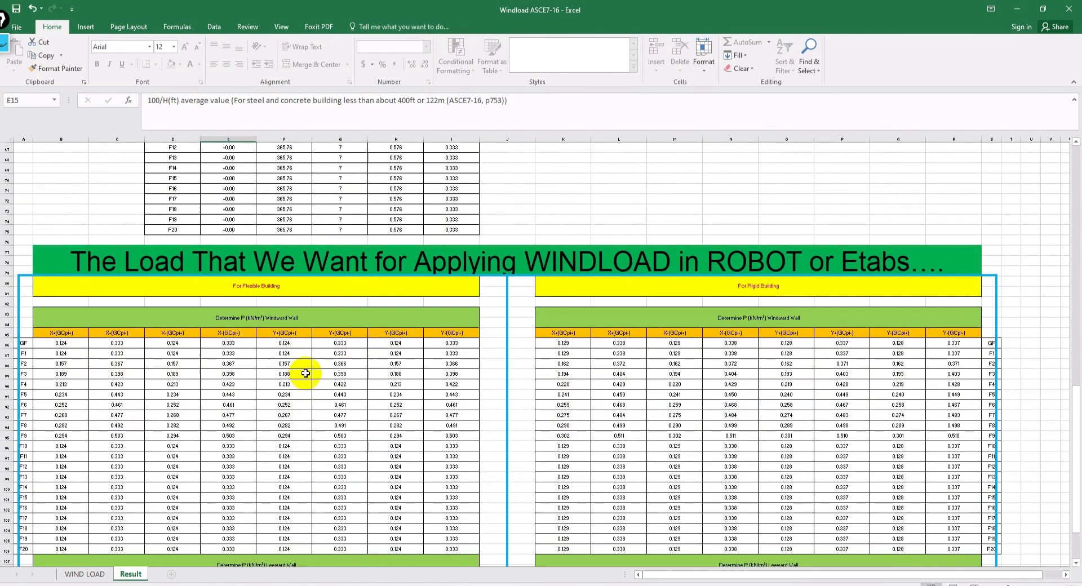
scroll(302, 374, "down", 3)
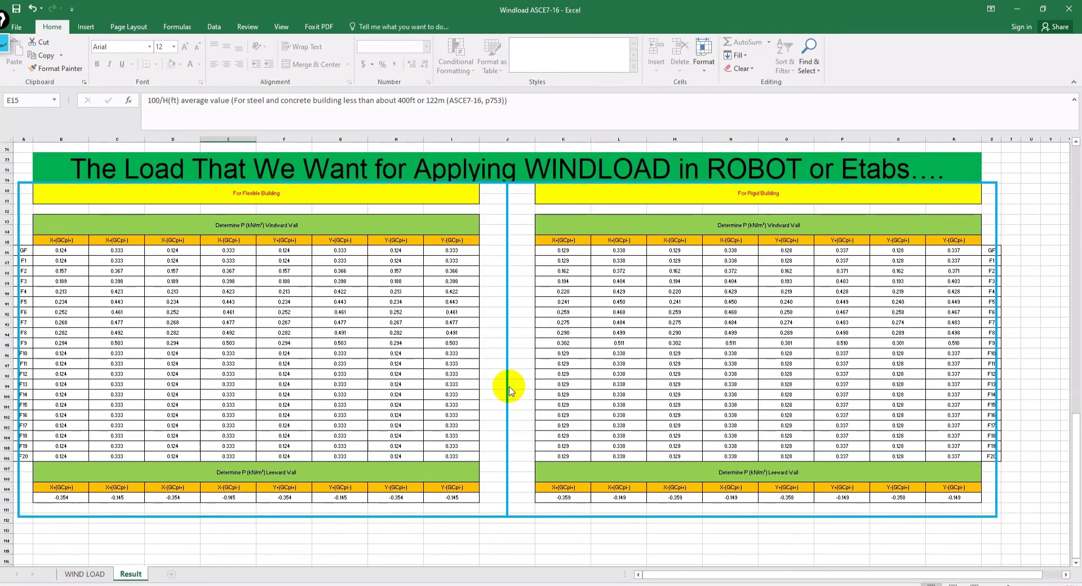